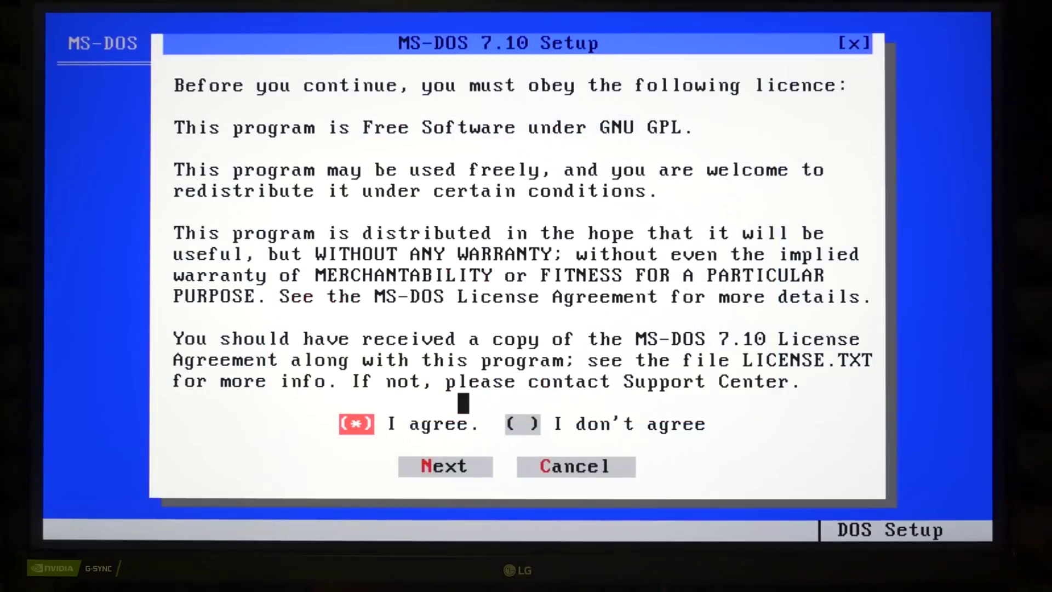
# - Advance MS-DOS 7.10 Setup past the welcome, licence agreement and partition check
pyautogui.click(454, 423)
pyautogui.click(441, 466)
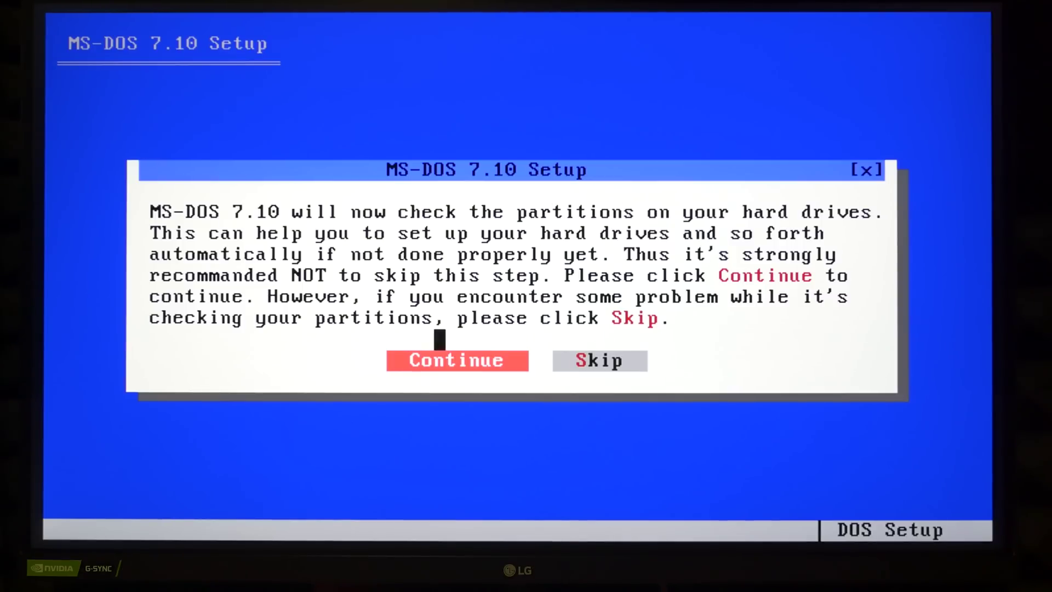
pyautogui.click(441, 360)
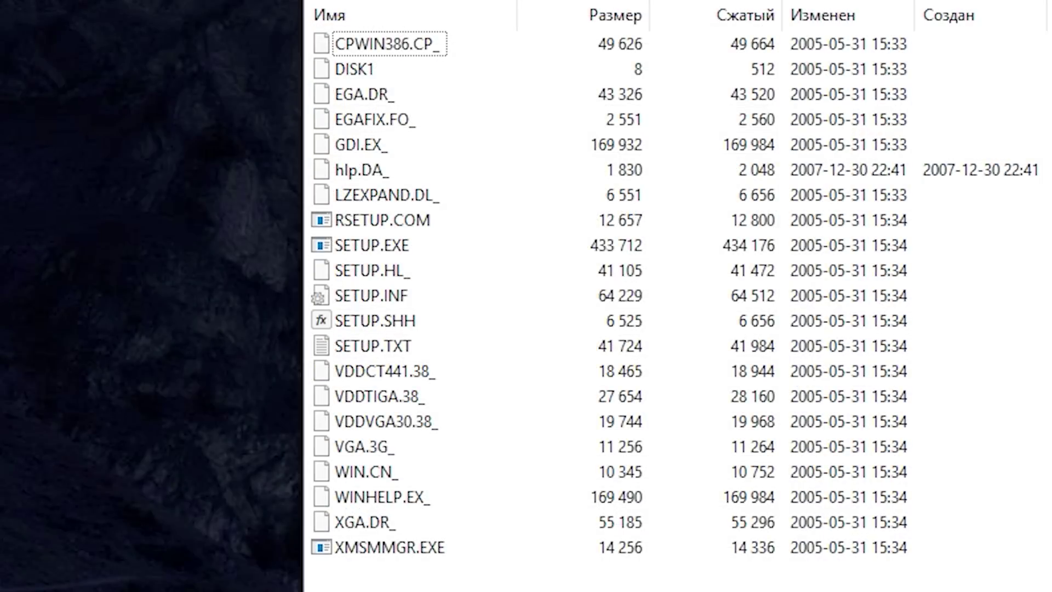
# - Select SETUP.EXE, then boot the PC from the USB device in the boot menu
pyautogui.click(464, 253)
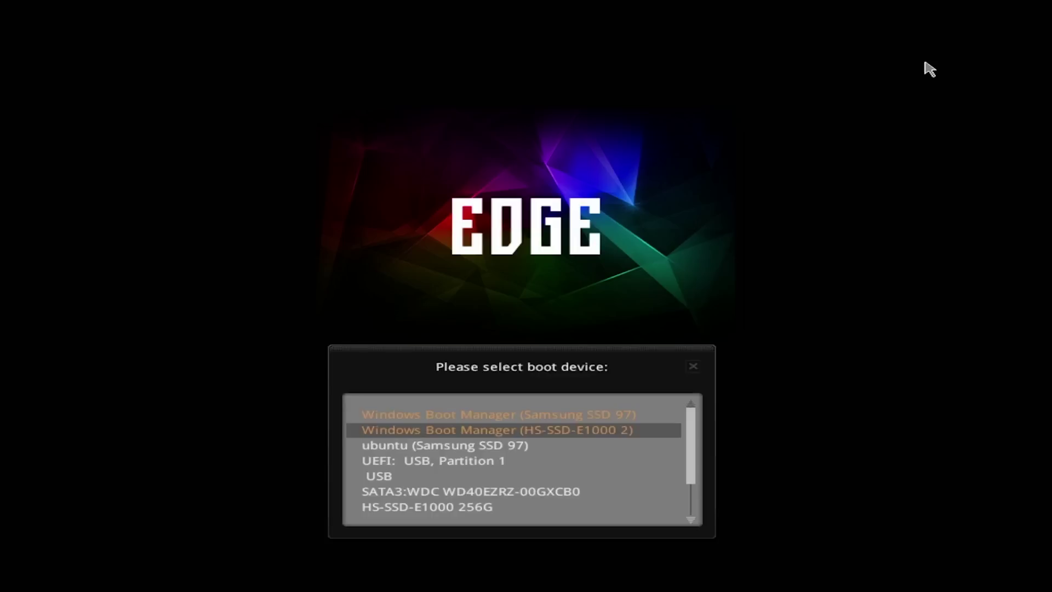
pyautogui.press('Down')
pyautogui.press('Down')
pyautogui.press('Up')
pyautogui.press('Up')
pyautogui.press('Down')
pyautogui.press('Down')
pyautogui.press('Down')
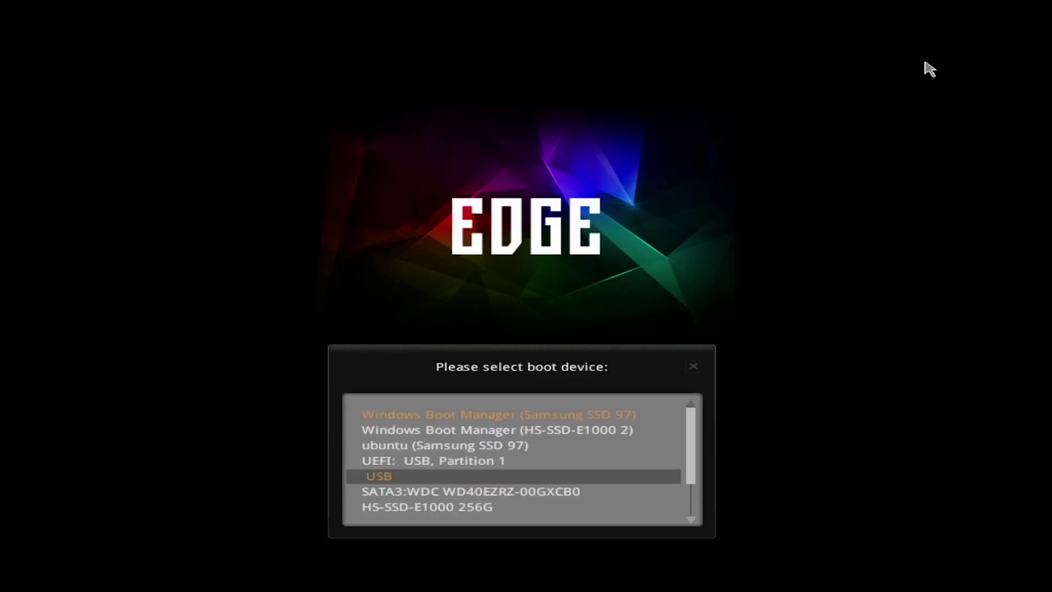
pyautogui.press('Return')
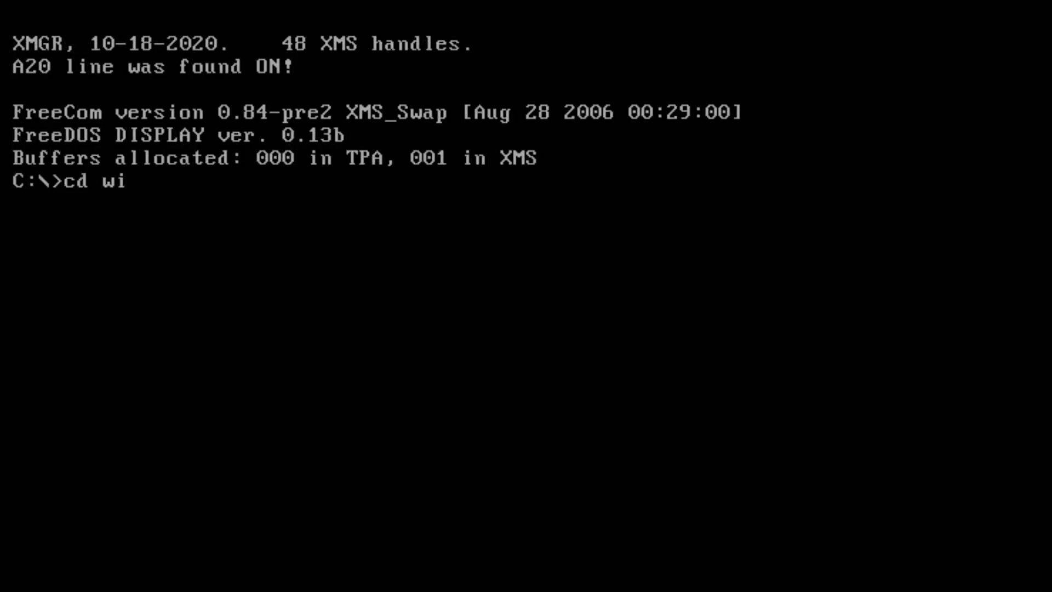
# - Run cd win3, then setup, at the FreeDOS C:\> prompt
pyautogui.press('Return')
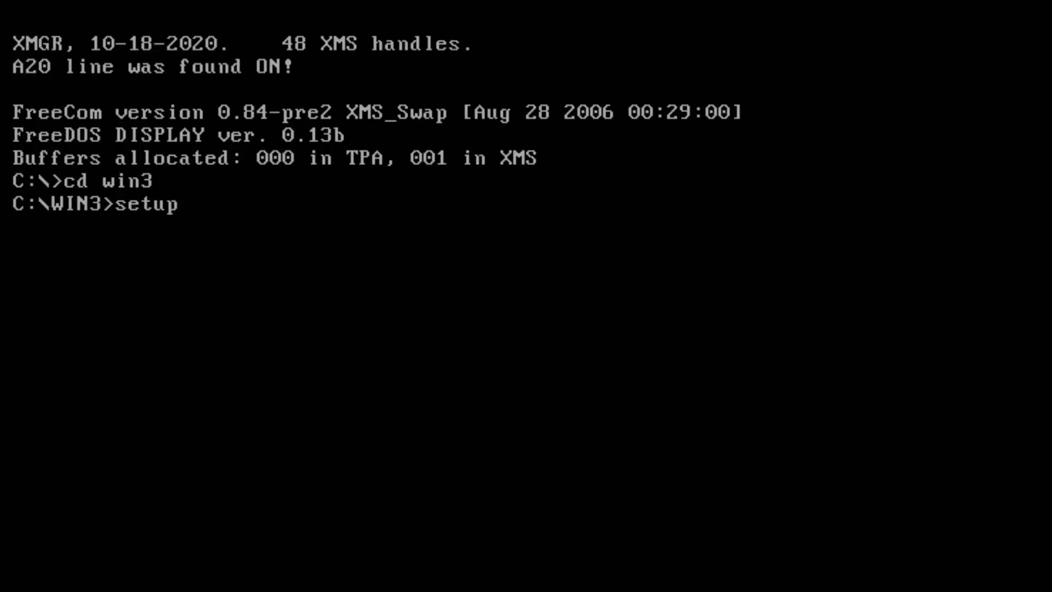
pyautogui.press('Return')
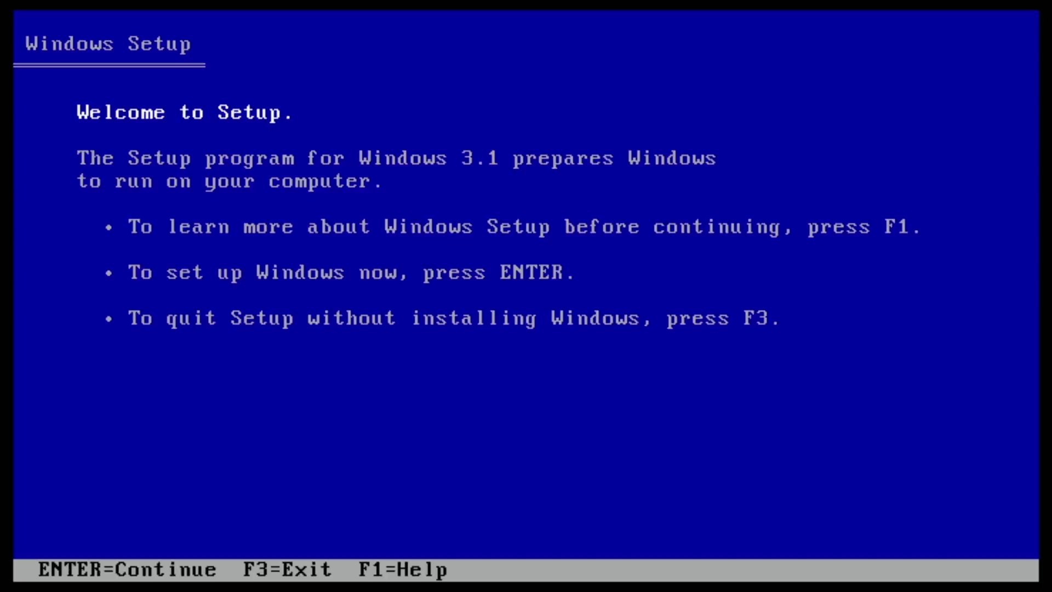
# - Continue past the Windows 3.1 Setup welcome screen
pyautogui.press('Return')
pyautogui.press('Return')
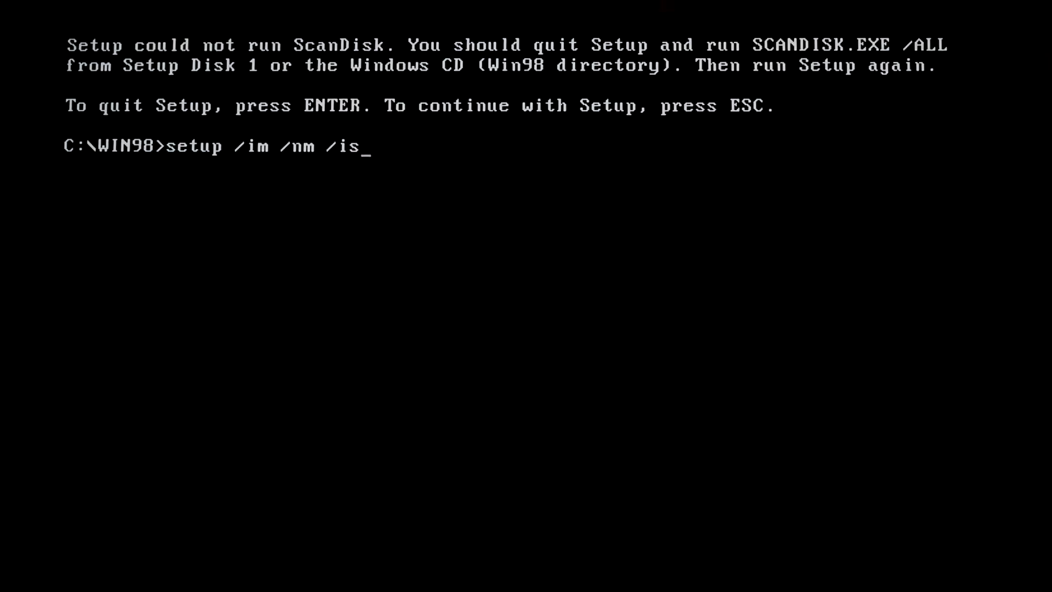
# - Run setup /im /nm /is at the C:\WIN98 prompt to skip Setup's checks
pyautogui.press('Return')
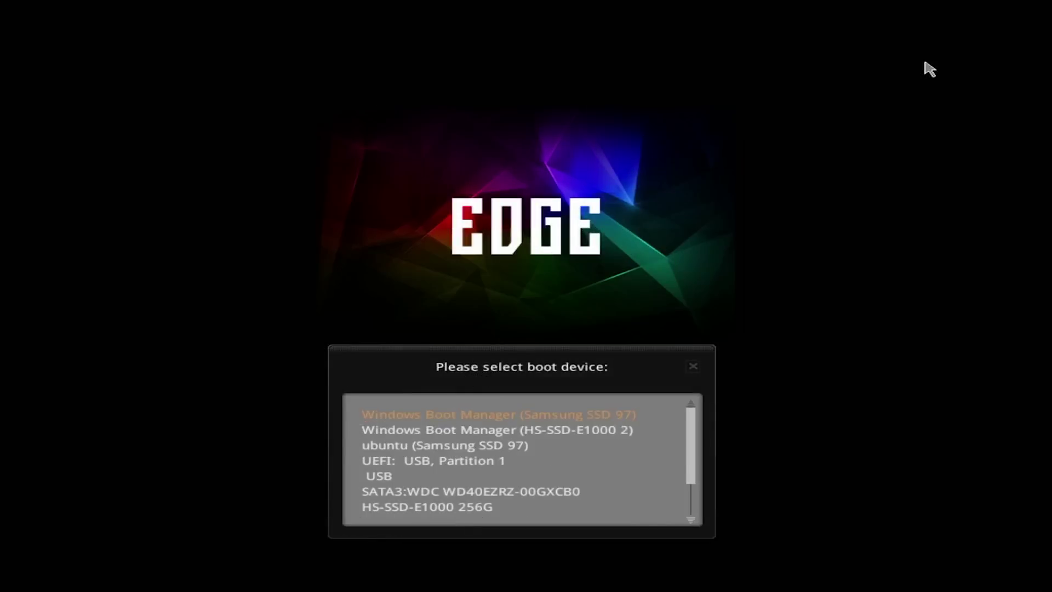
# - Move down the list of boot devices
pyautogui.press('Down')
pyautogui.press('Down')
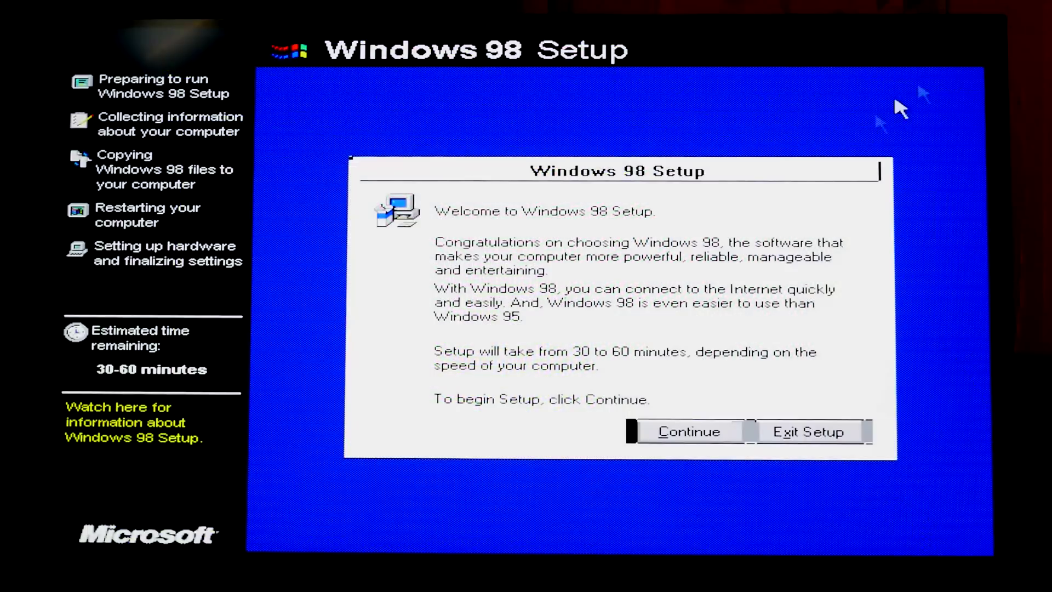
# - Move the Setup name-entry dialog down and to the right
pyautogui.moveTo(618, 171); pyautogui.dragTo(806, 244)
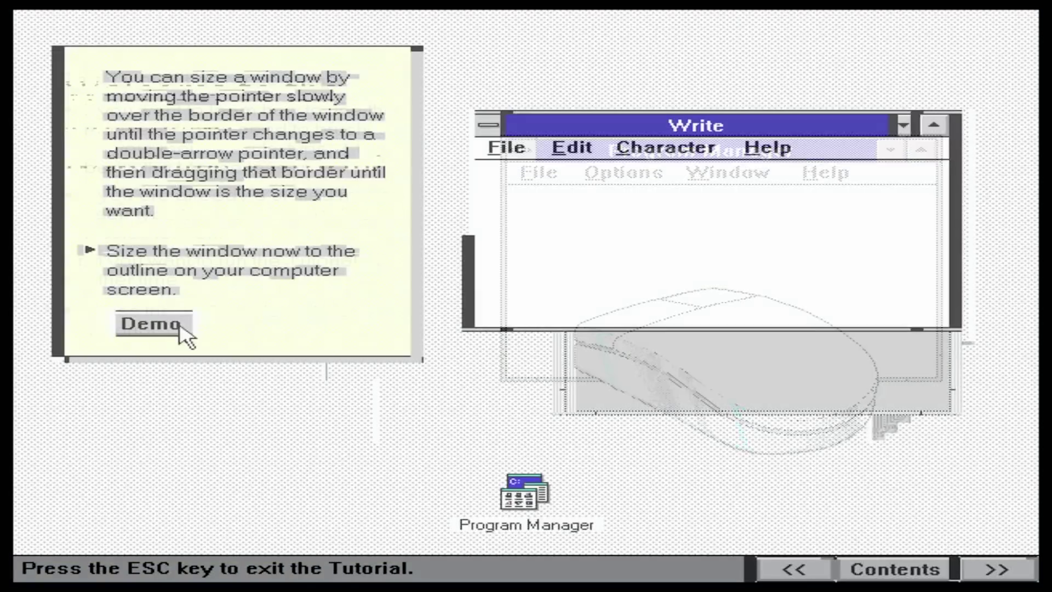
# - Run the window-sizing demo and resize the Write window to the target outline and back
pyautogui.click(181, 331)
pyautogui.moveTo(479, 223); pyautogui.dragTo(567, 226)
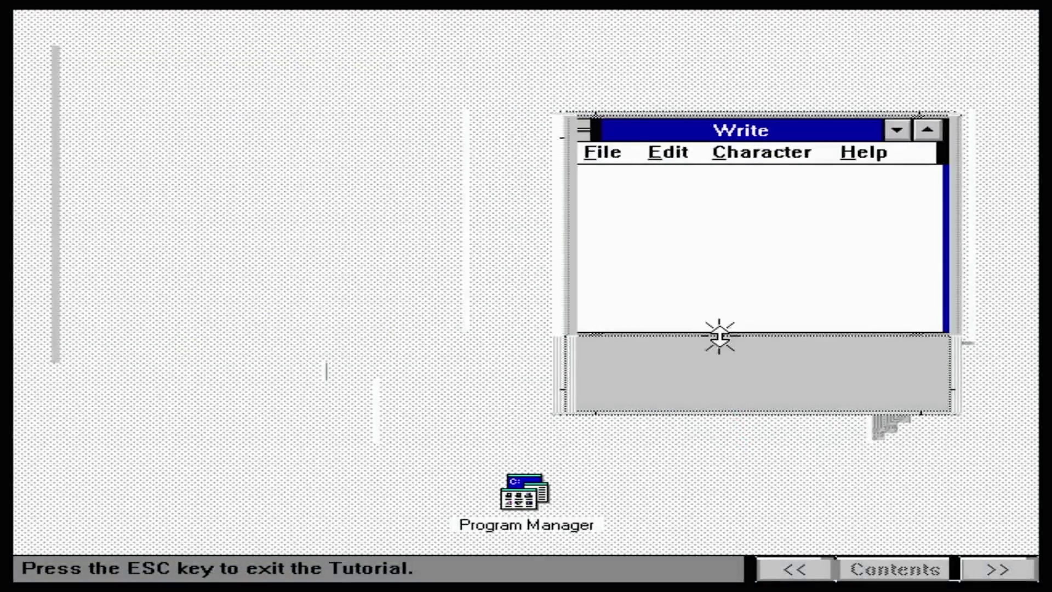
pyautogui.moveTo(716, 336); pyautogui.dragTo(715, 418)
pyautogui.moveTo(567, 417); pyautogui.dragTo(477, 335)
# - Advance through the menu-bar lesson, viewing the File menu demo and the steps demonstration
pyautogui.click(400, 402)
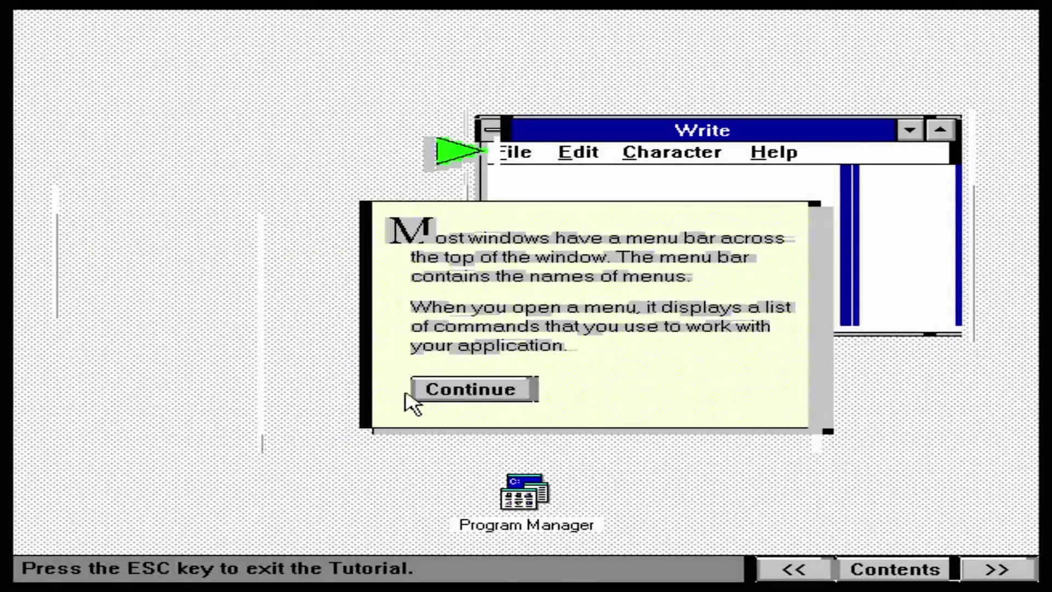
pyautogui.click(493, 398)
pyautogui.click(438, 307)
pyautogui.click(155, 397)
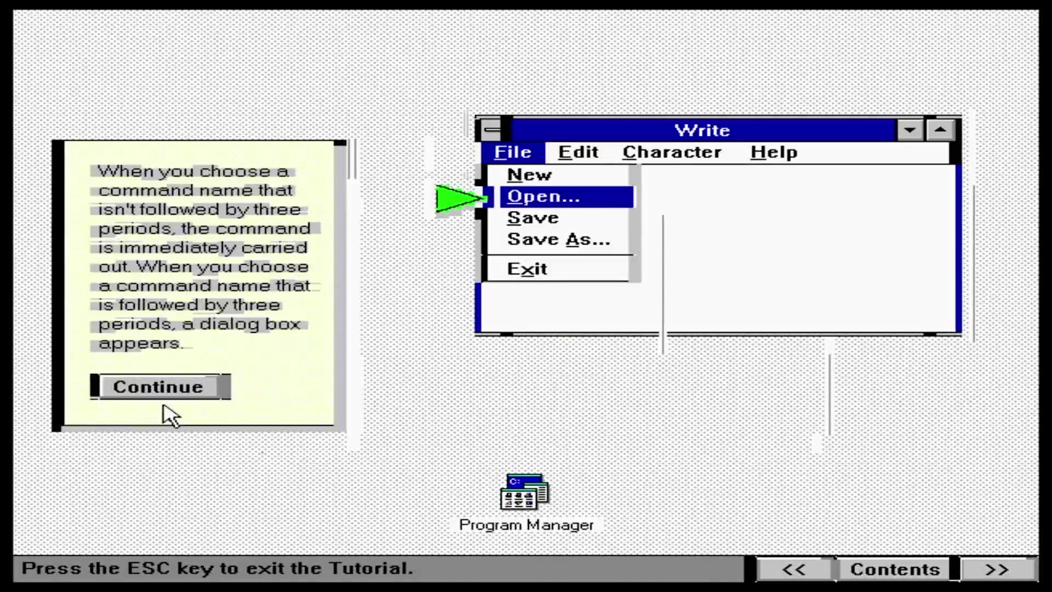
pyautogui.click(180, 397)
pyautogui.click(189, 350)
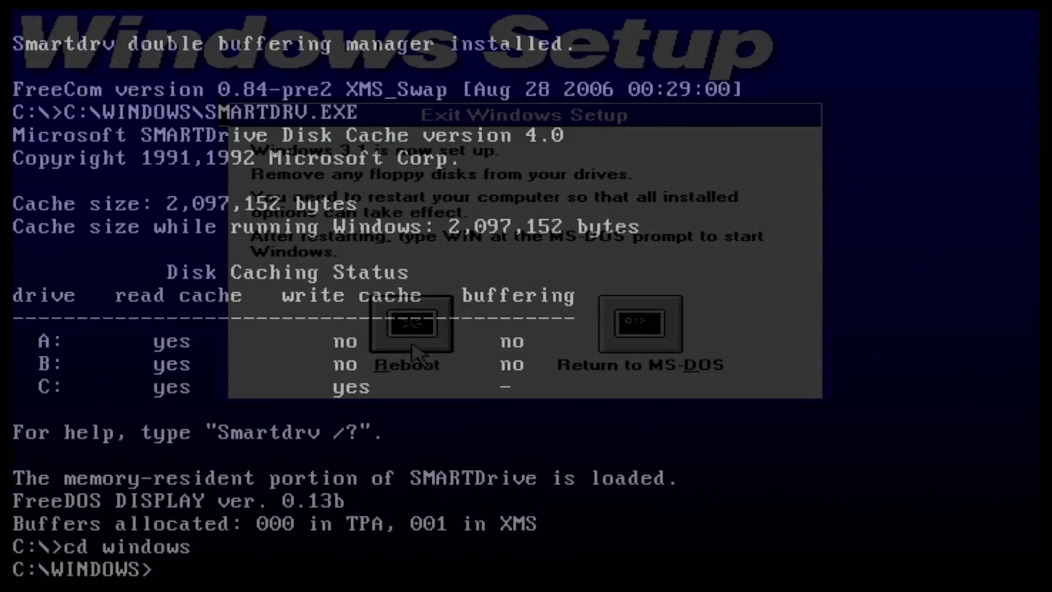
# - Start Windows with win, then launch Microsoft Diagnostics (msd) from DOS
pyautogui.write('wi')
pyautogui.press('Return')
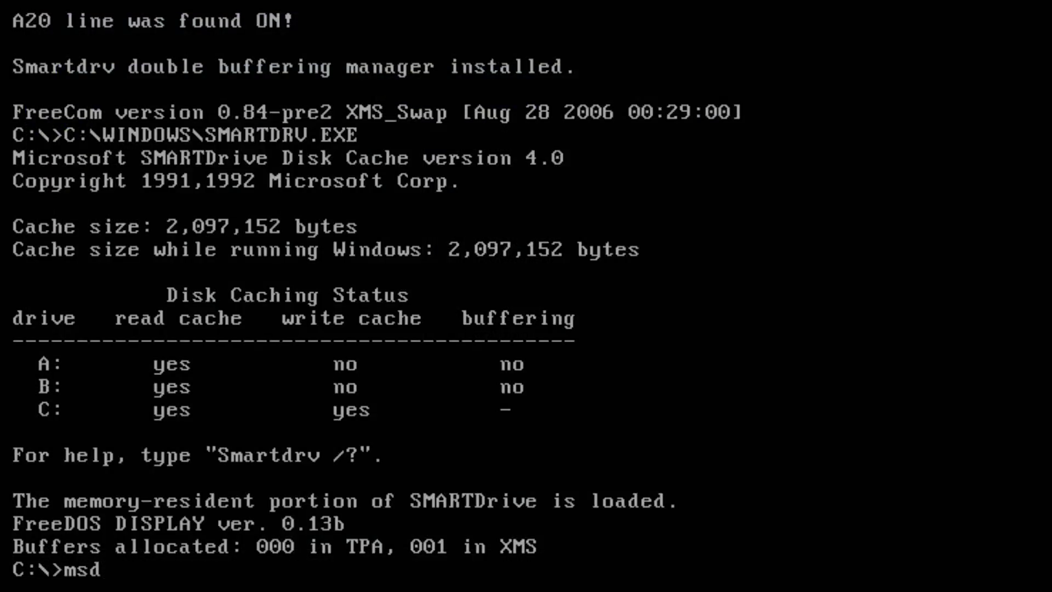
pyautogui.press('Return')
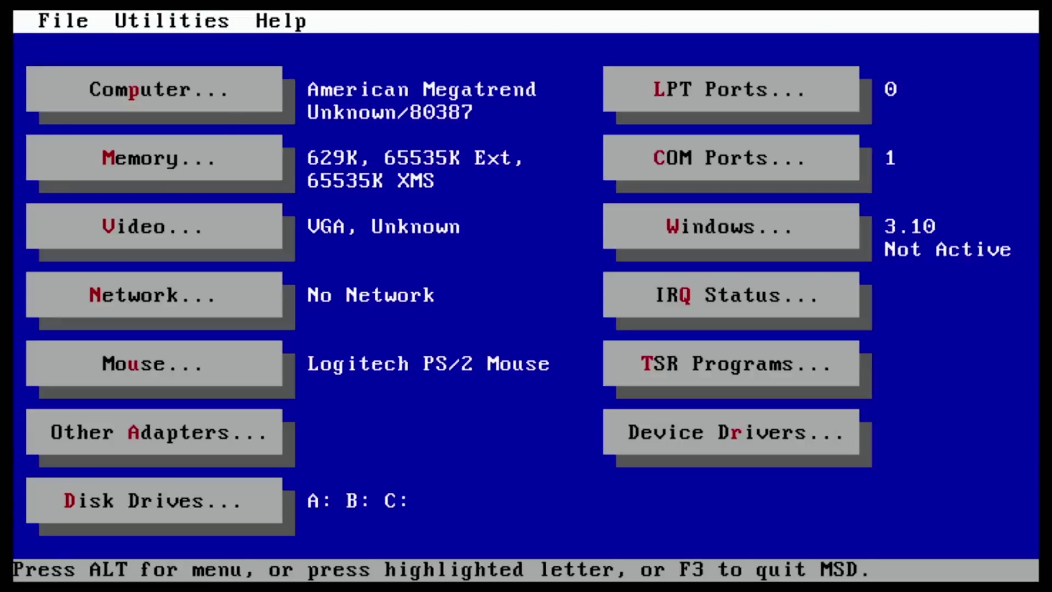
# - Step through MSD's Computer (P), Memory (M), Video (V), Network (N), Mouse (U) and Disk Drives (D) screens
pyautogui.press('p')
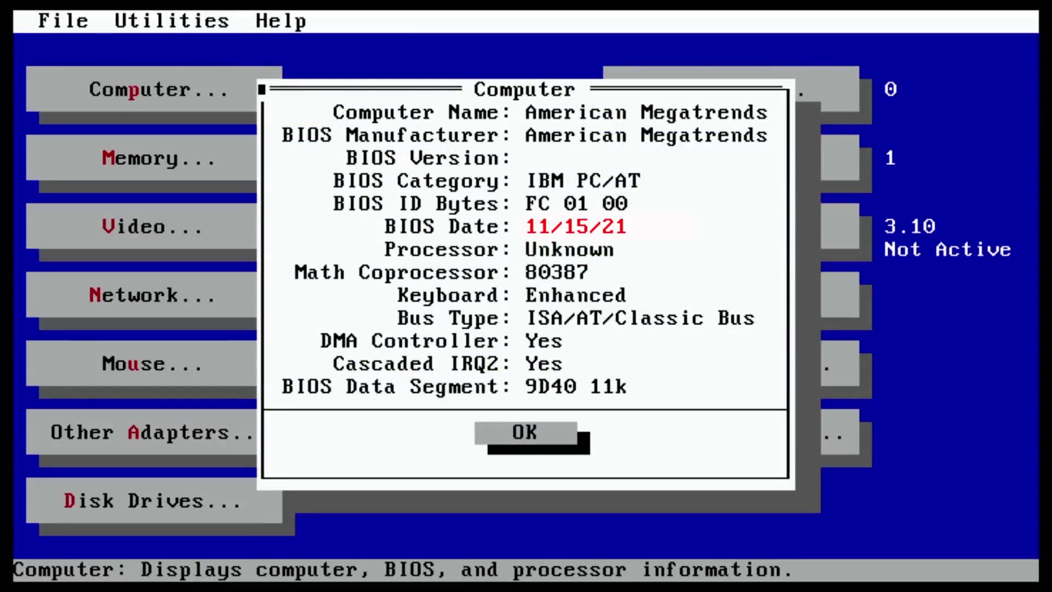
pyautogui.press('Return')
pyautogui.press('m')
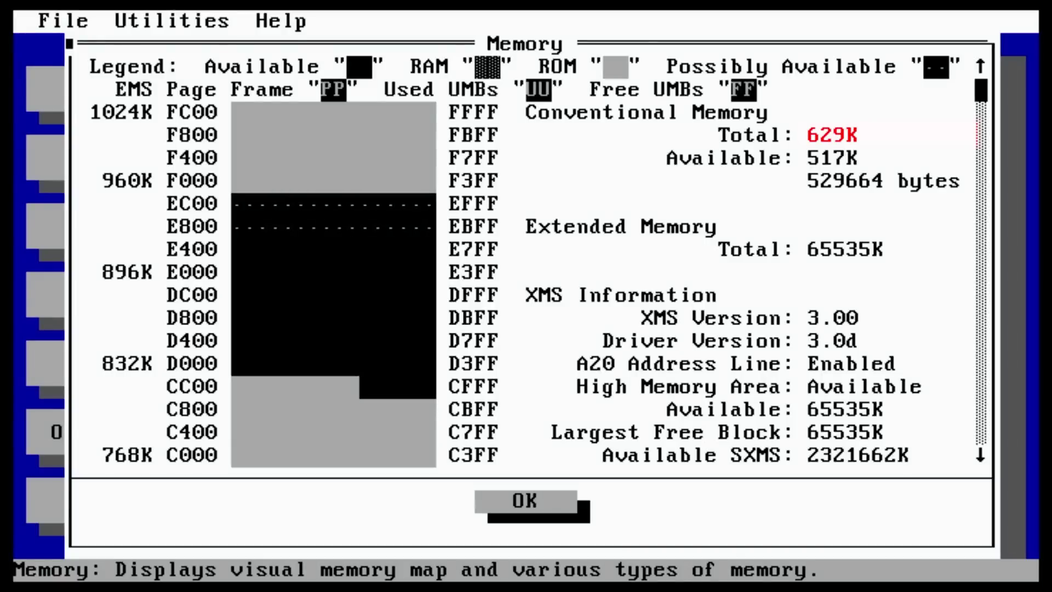
pyautogui.press('Return')
pyautogui.press('v')
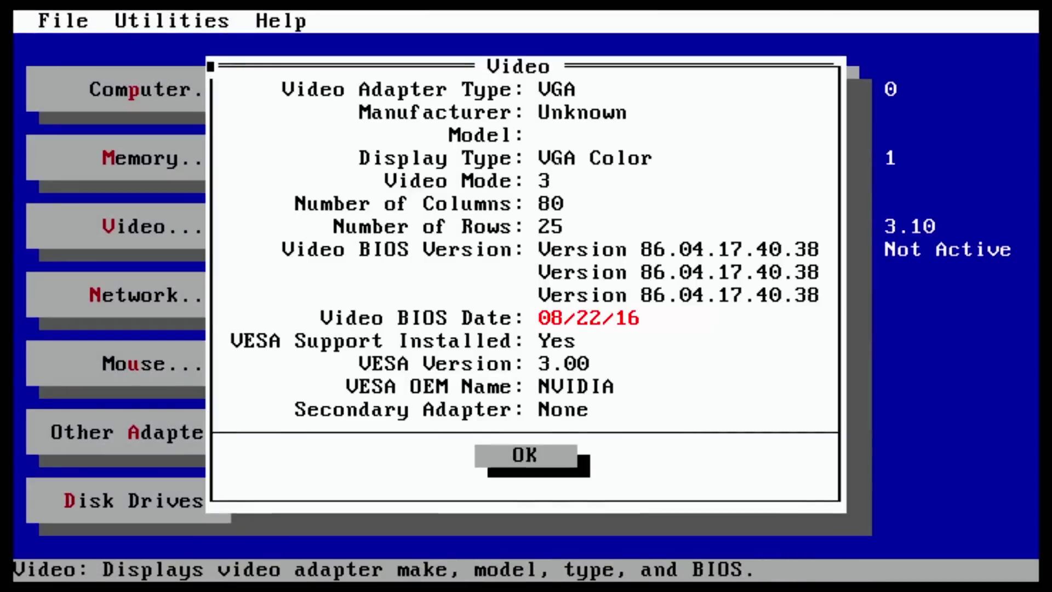
pyautogui.press('Return')
pyautogui.press('n')
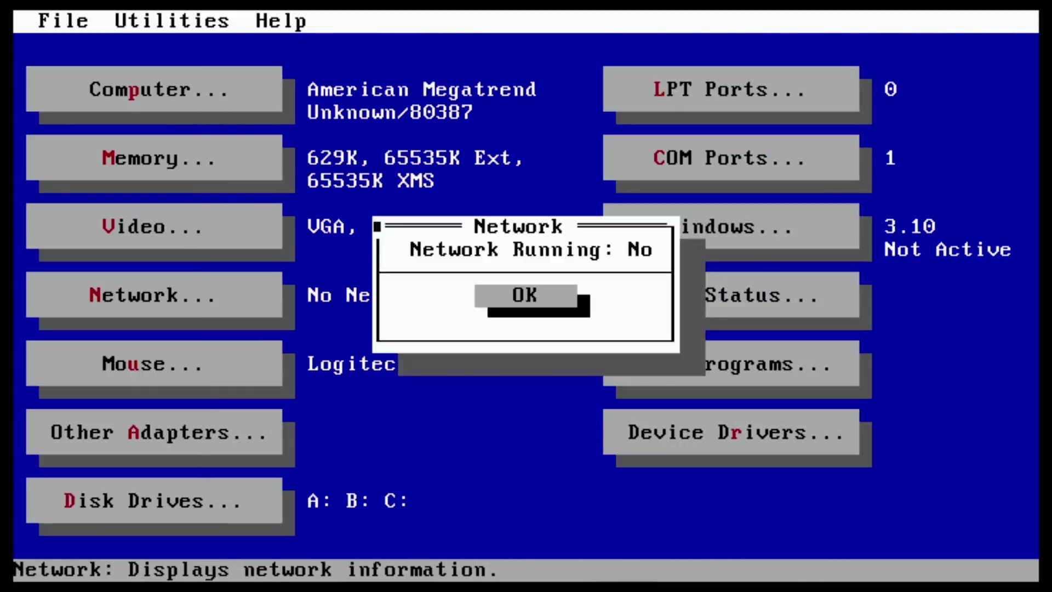
pyautogui.press('Return')
pyautogui.press('u')
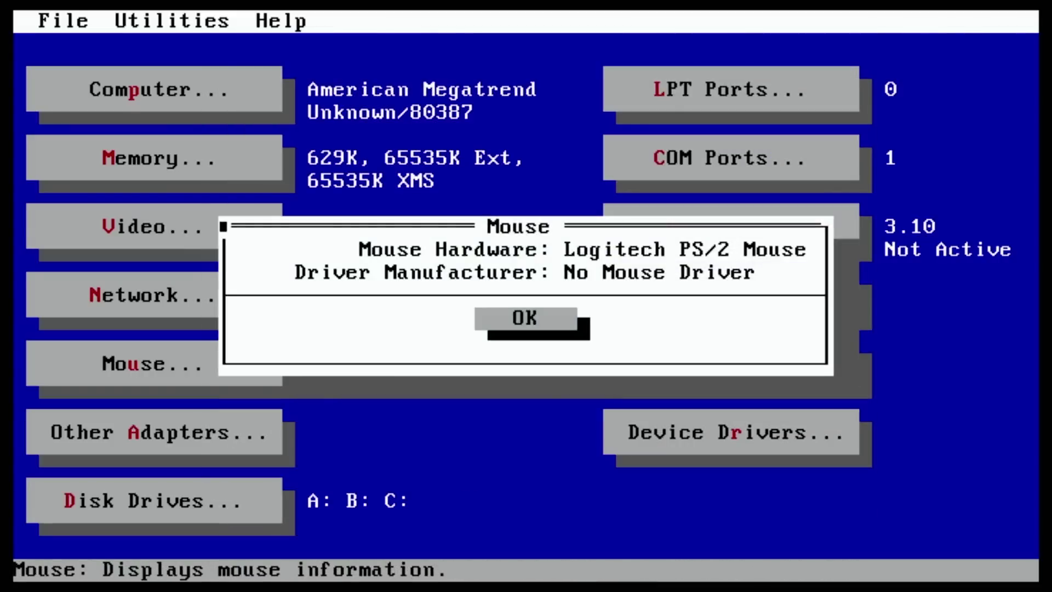
pyautogui.press('Return')
pyautogui.press('d')
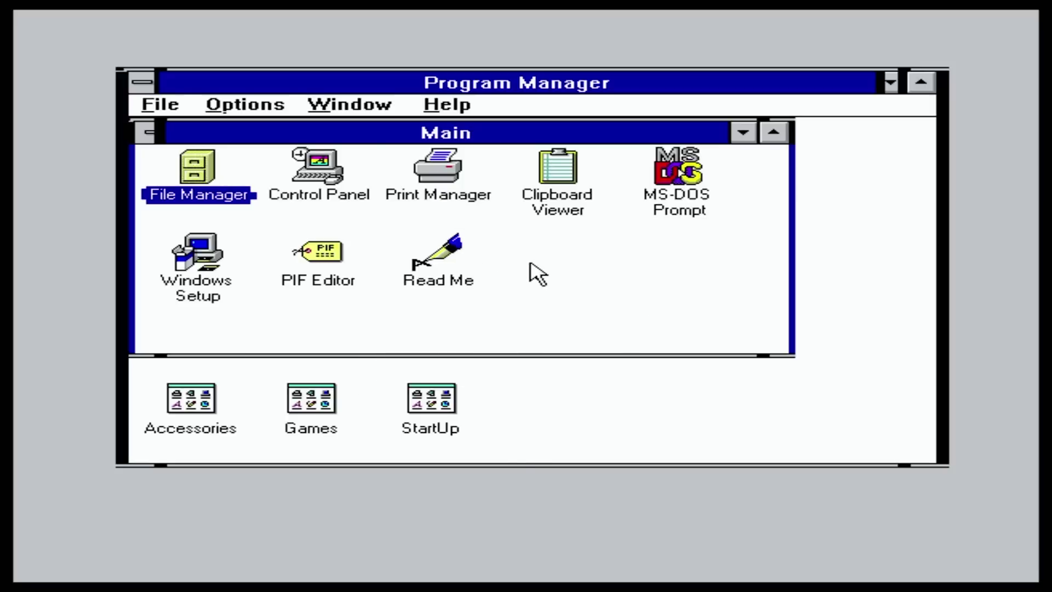
# - Select Control Panel, then File Manager, and drag the Main group window rightward
pyautogui.click(302, 180)
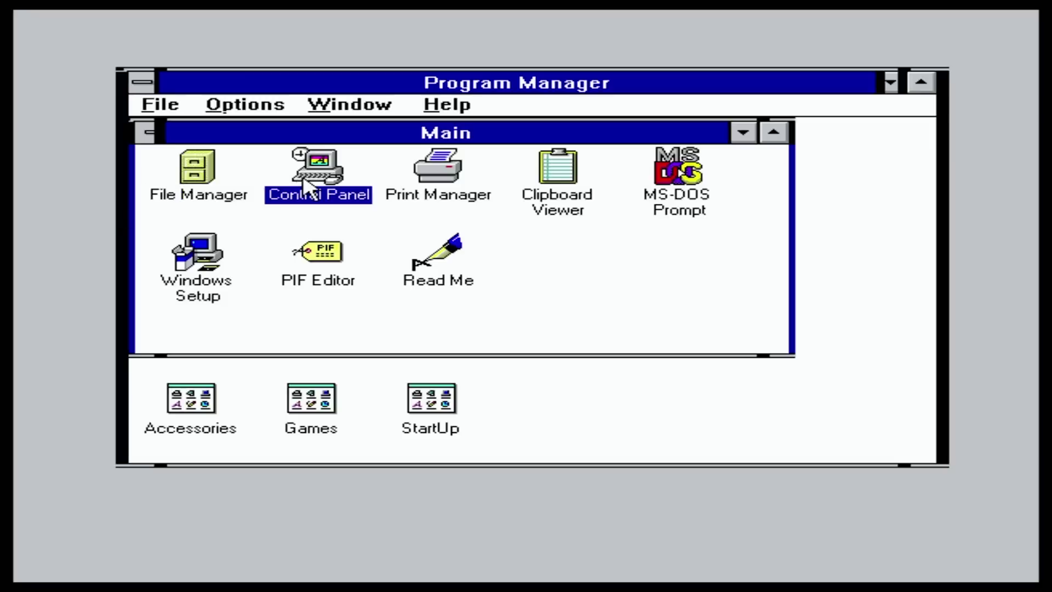
pyautogui.click(202, 187)
pyautogui.moveTo(465, 133); pyautogui.dragTo(446, 237)
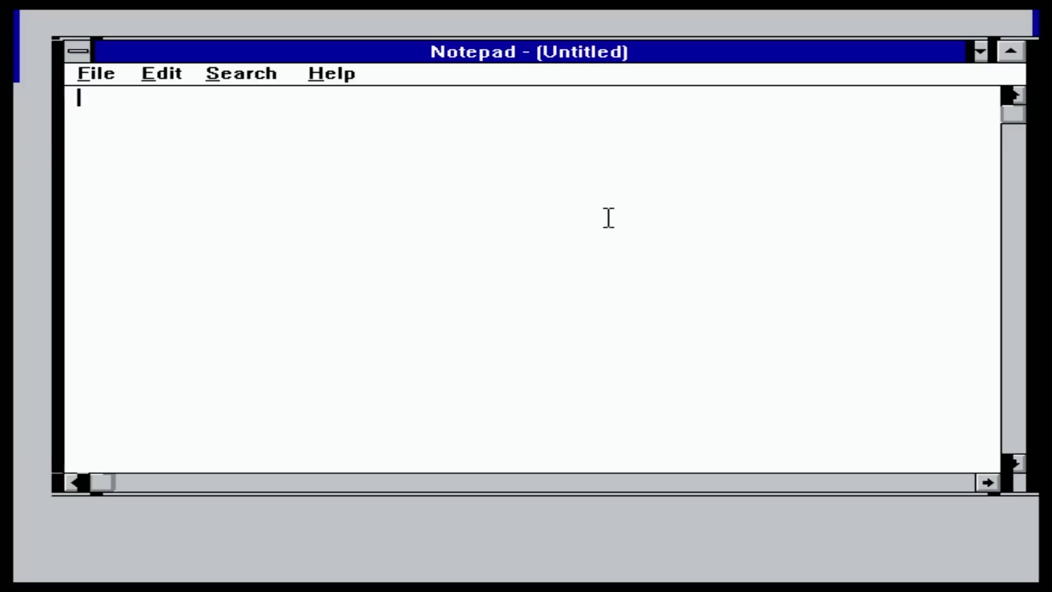
# - Type 'notepad 31 years' in Notepad, then launch Paintbrush showing the RAMTech drawing
pyautogui.write('notepad 31 years')
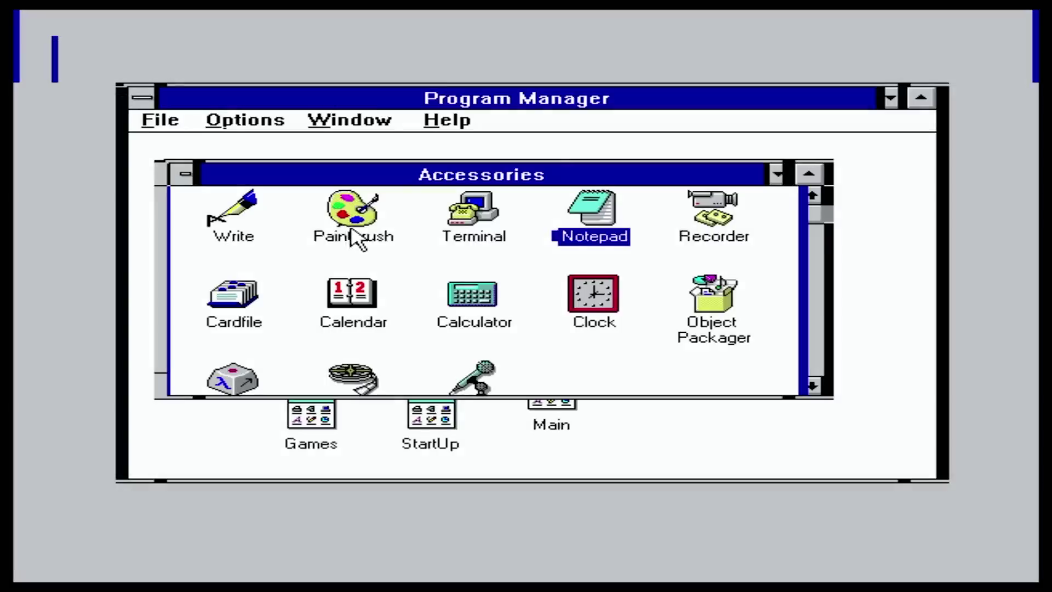
pyautogui.doubleClick(353, 228)
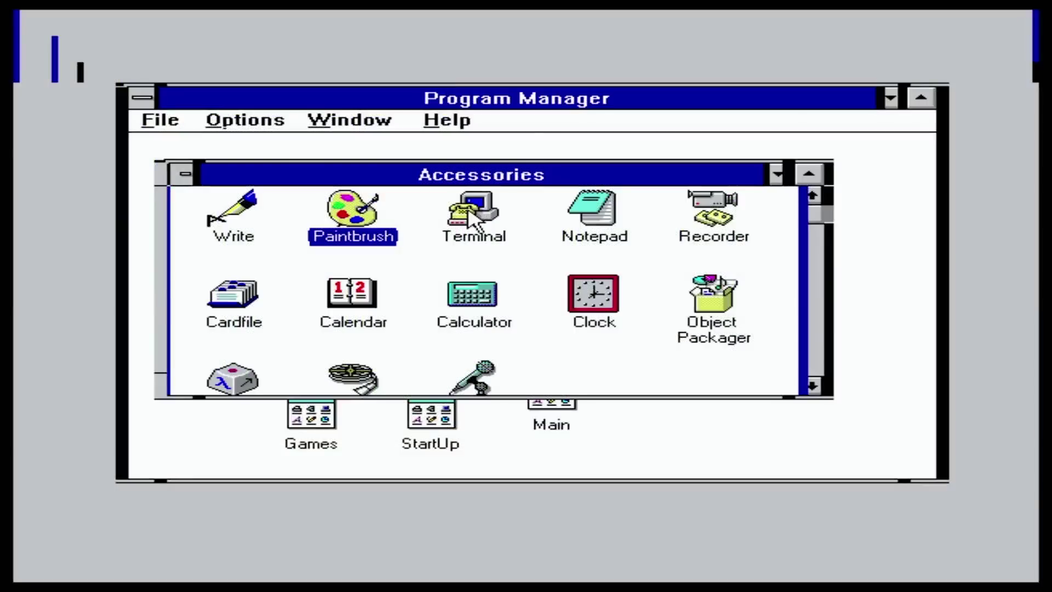
# - Start Terminal, try COM3 and COM4 as the serial port, confirm None, and quit
pyautogui.doubleClick(471, 214)
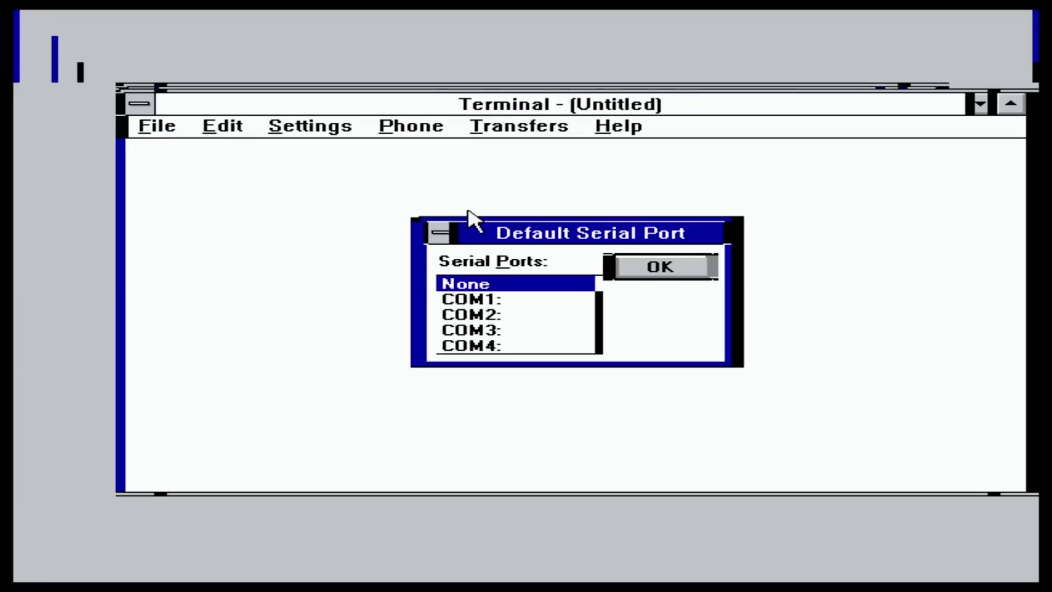
pyautogui.click(519, 301)
pyautogui.click(519, 330)
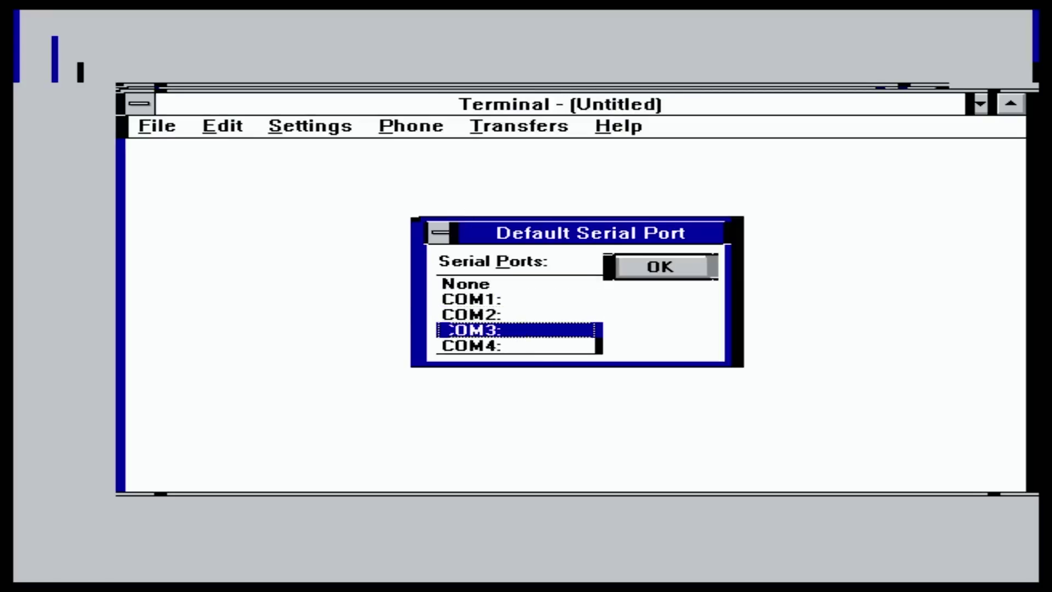
pyautogui.click(524, 345)
pyautogui.click(527, 281)
pyautogui.click(645, 267)
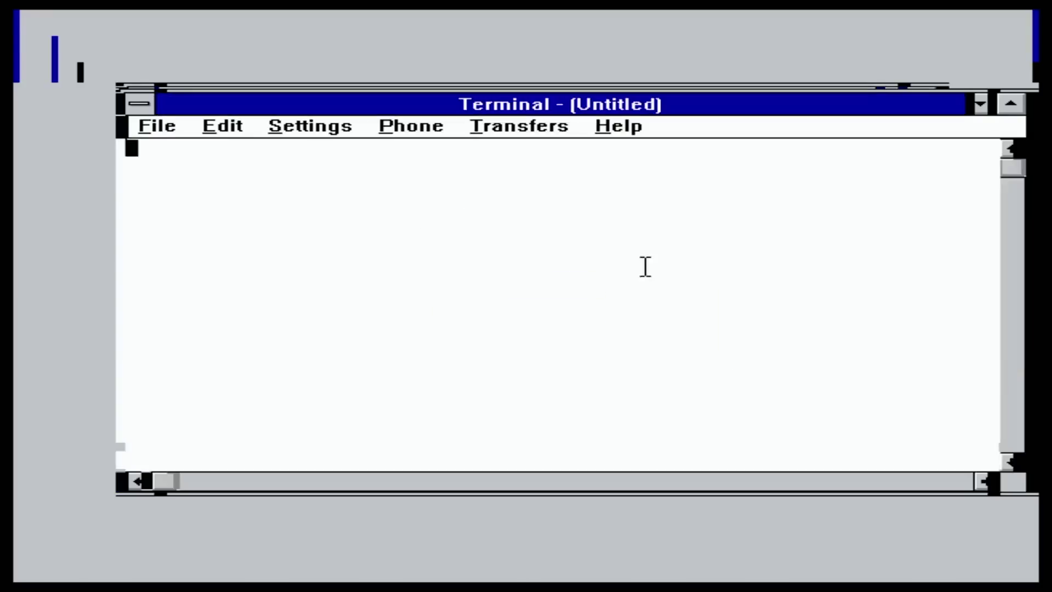
pyautogui.click(156, 126)
pyautogui.click(171, 280)
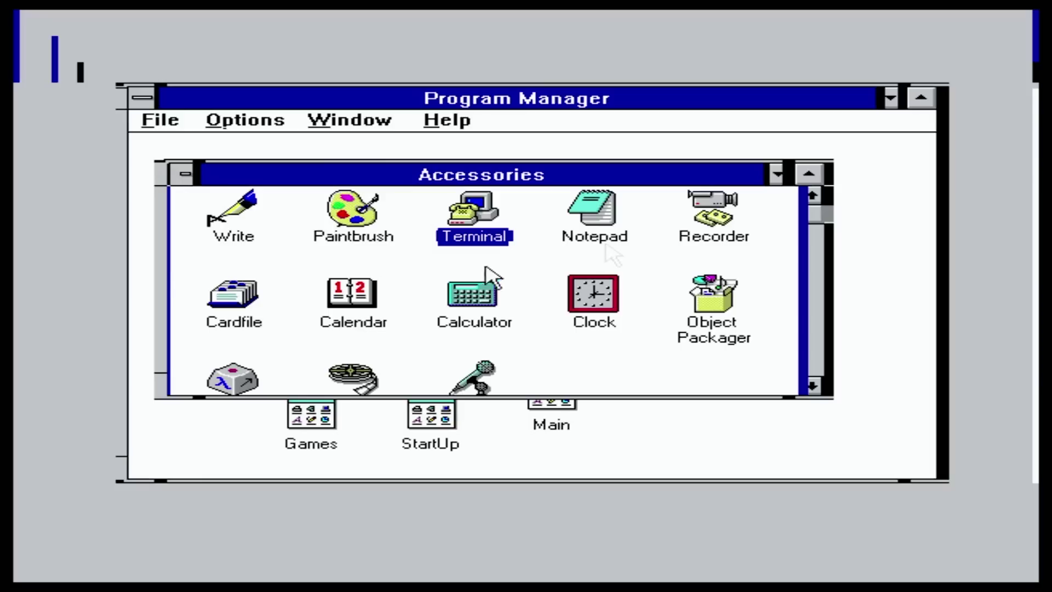
# - Open and quit Recorder, then open and close Calendar
pyautogui.doubleClick(736, 216)
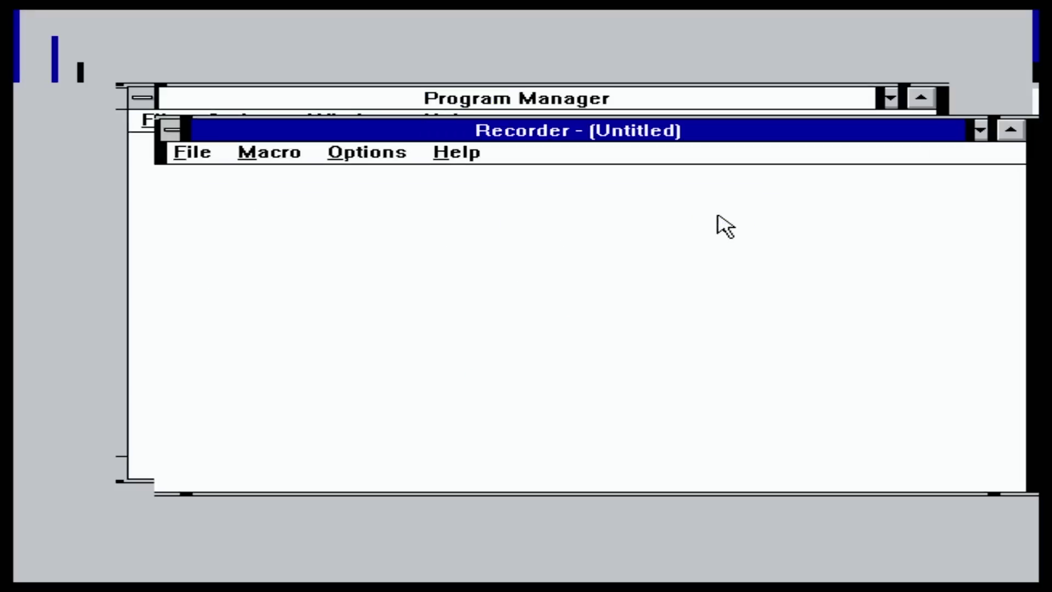
pyautogui.click(192, 152)
pyautogui.click(207, 291)
pyautogui.doubleClick(355, 292)
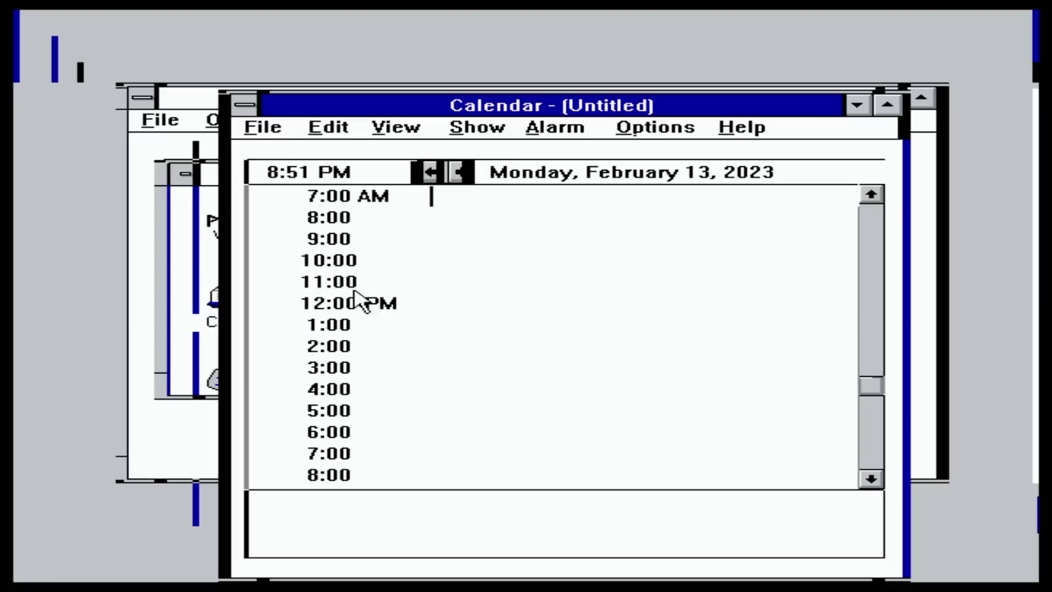
pyautogui.hotkey('alt', 'F4')
# - Switch Calculator to Scientific view, move it left and close it, then start Clock
pyautogui.doubleClick(469, 301)
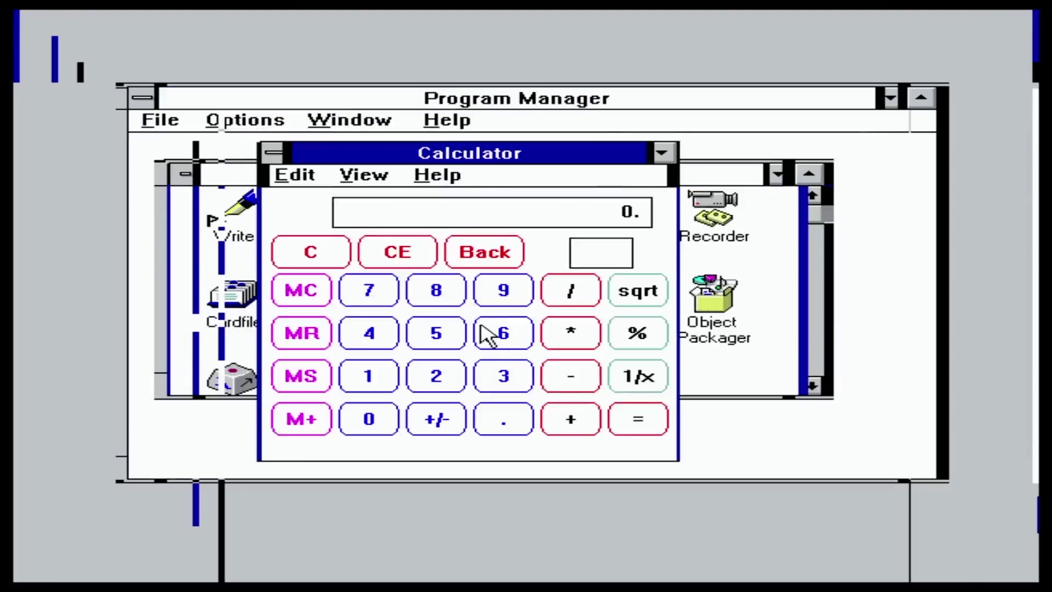
pyautogui.hotkey('alt', 'v')
pyautogui.press('s')
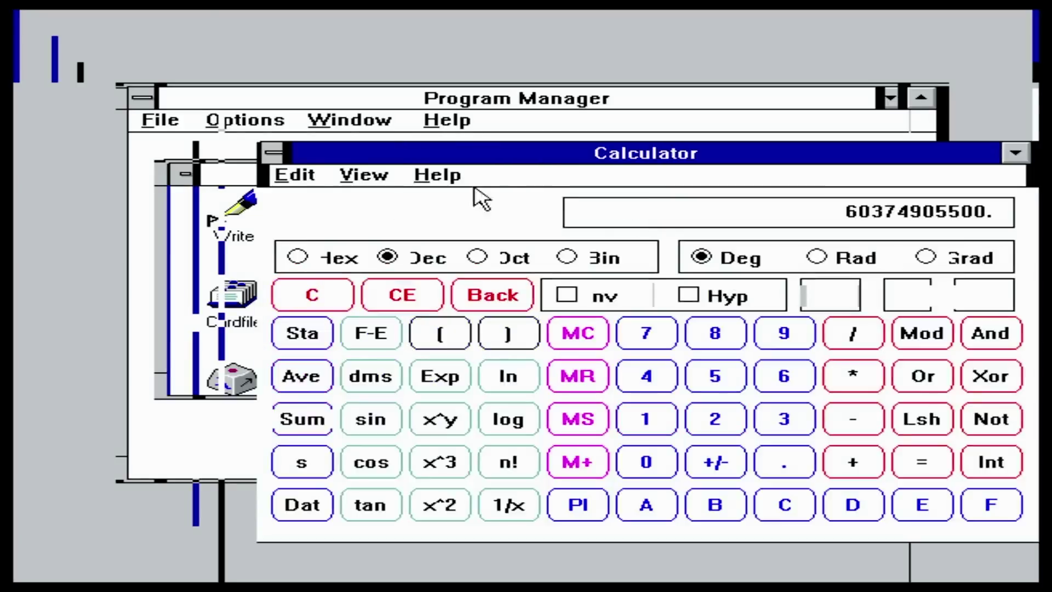
pyautogui.moveTo(548, 156); pyautogui.dragTo(388, 143)
pyautogui.hotkey('alt', 'F4')
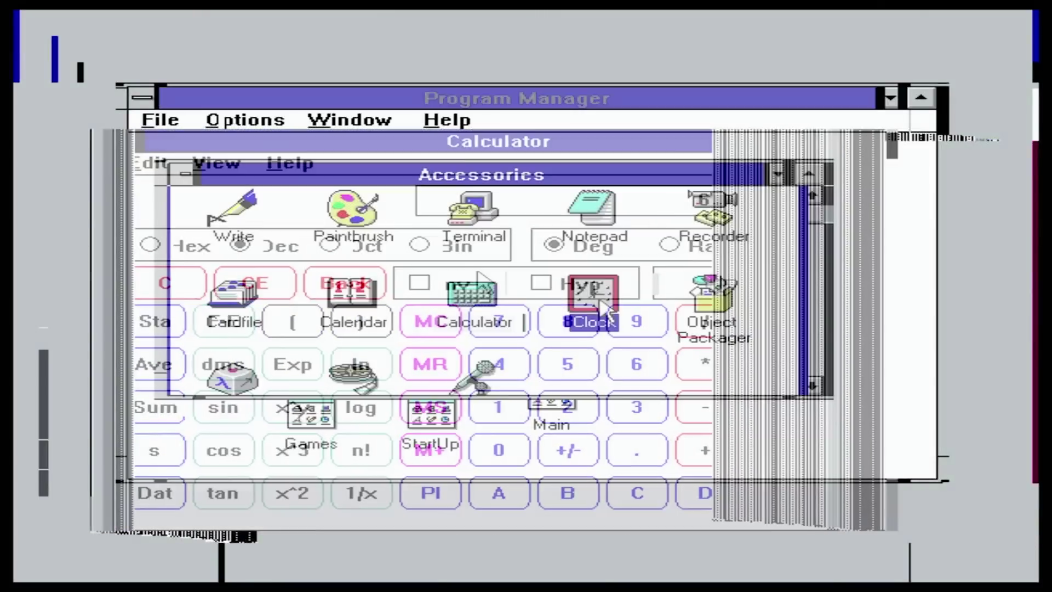
pyautogui.doubleClick(596, 322)
# - Set Clock to an analog face and close it, then open and quit Object Packager
pyautogui.hotkey('alt', 's')
pyautogui.press('a')
pyautogui.hotkey('alt', 'F4')
pyautogui.doubleClick(679, 316)
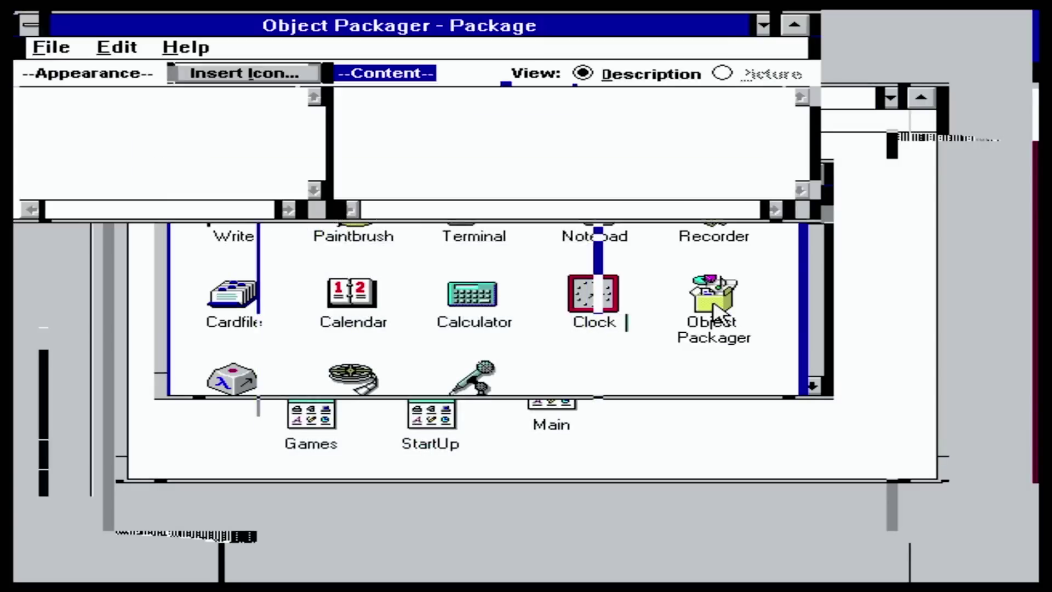
pyautogui.hotkey('alt', 'f')
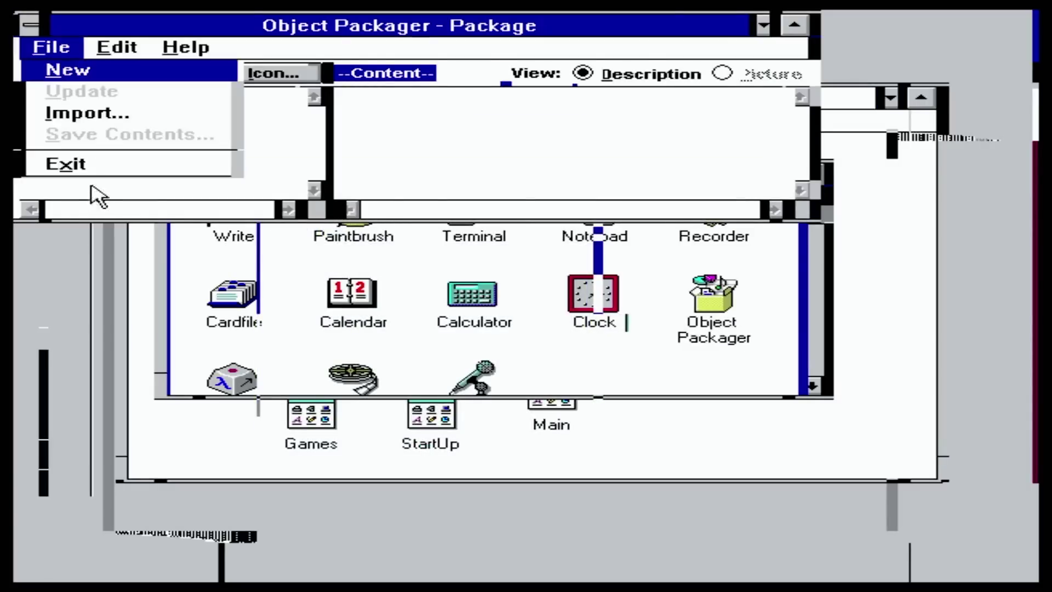
pyautogui.click(94, 167)
# - Sample Character Map, Media Player and Sound Recorder despite missing drivers, then open File Manager
pyautogui.doubleClick(241, 362)
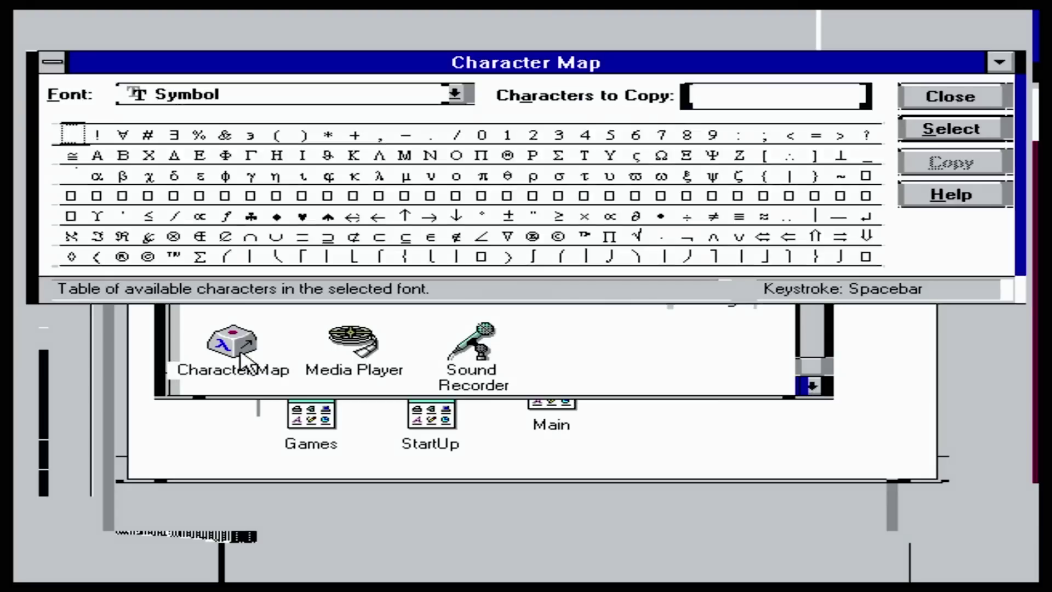
pyautogui.hotkey('alt', 'F4')
pyautogui.doubleClick(350, 342)
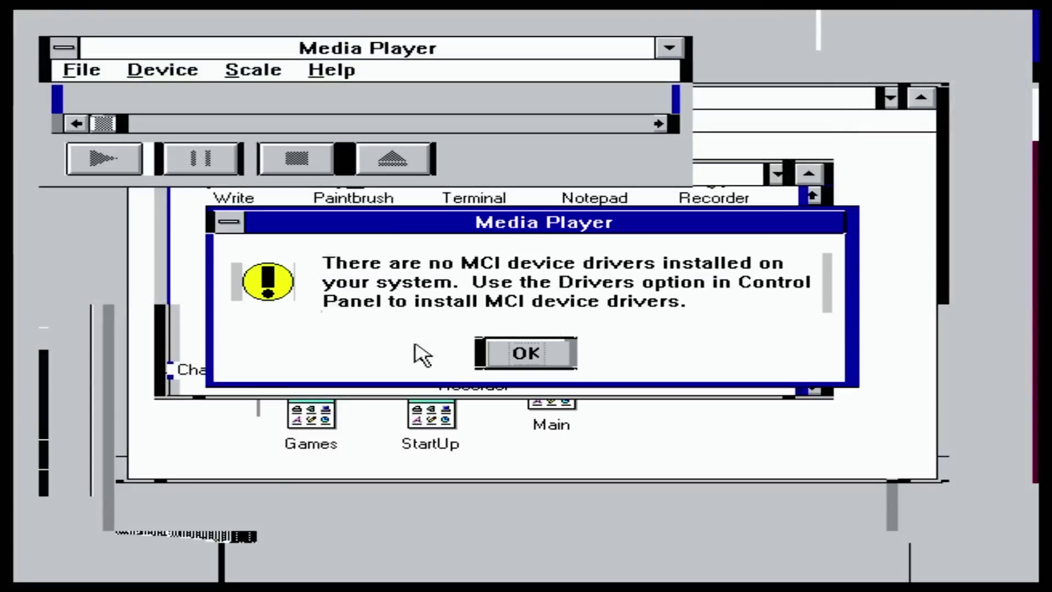
pyautogui.click(538, 362)
pyautogui.hotkey('alt', 'F4')
pyautogui.doubleClick(482, 353)
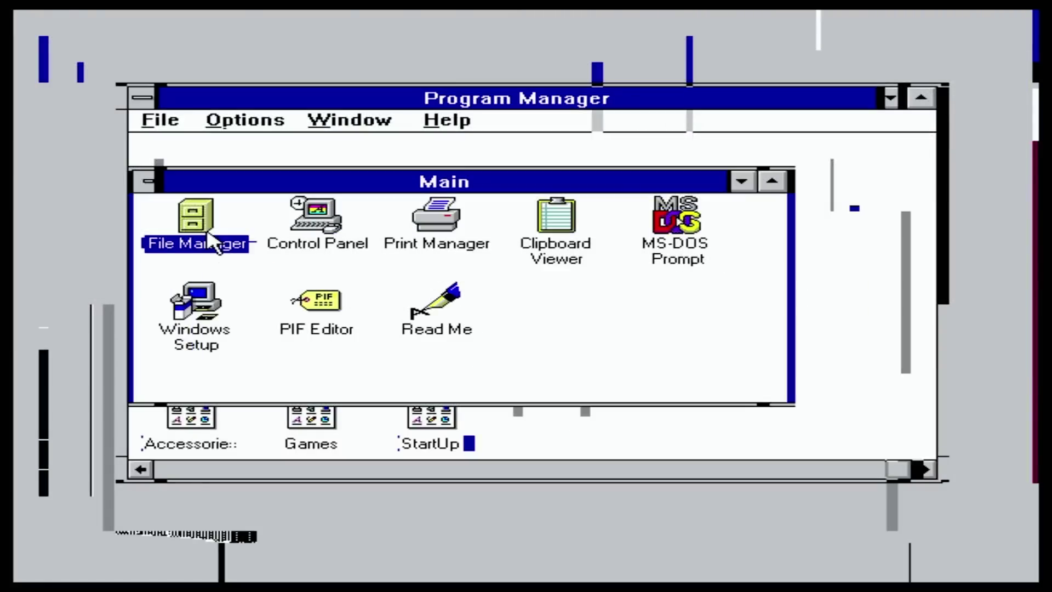
pyautogui.doubleClick(207, 237)
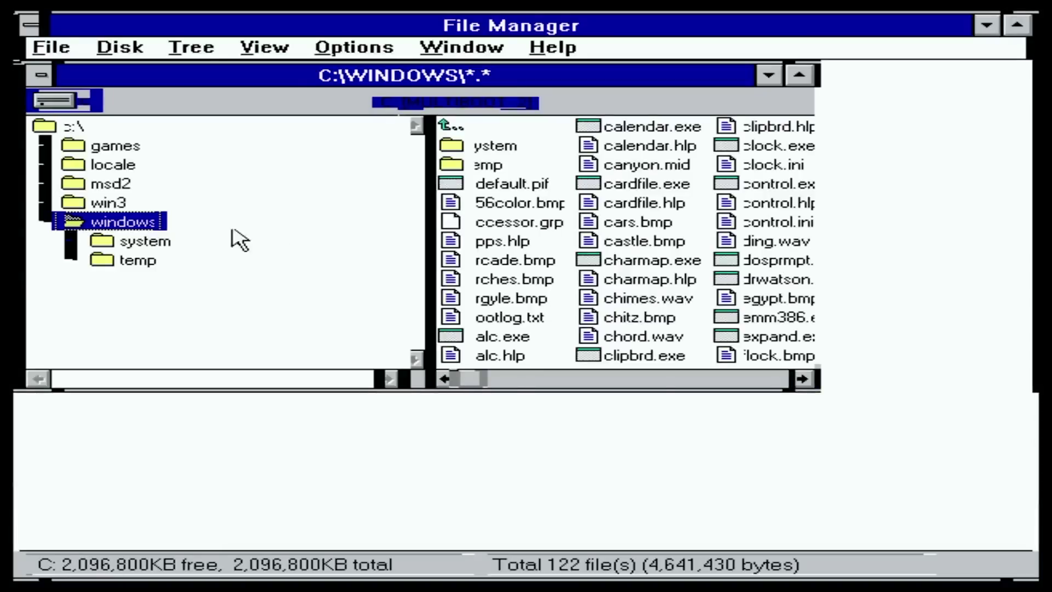
# - Show the C drive root, then try the Bordeaux and Arizona colour schemes
pyautogui.click(80, 130)
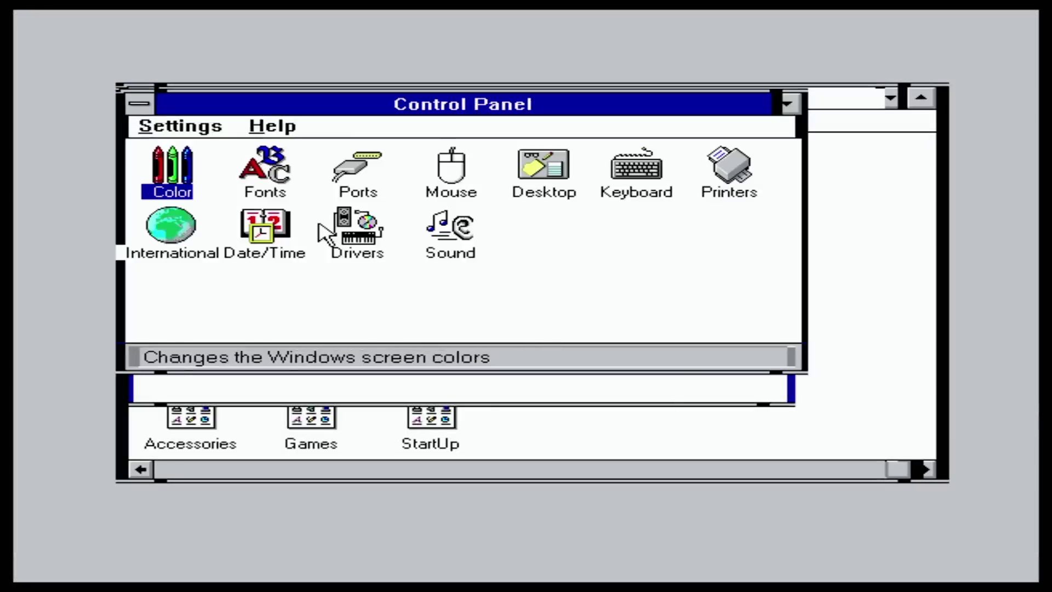
pyautogui.press('Return')
pyautogui.click(200, 496)
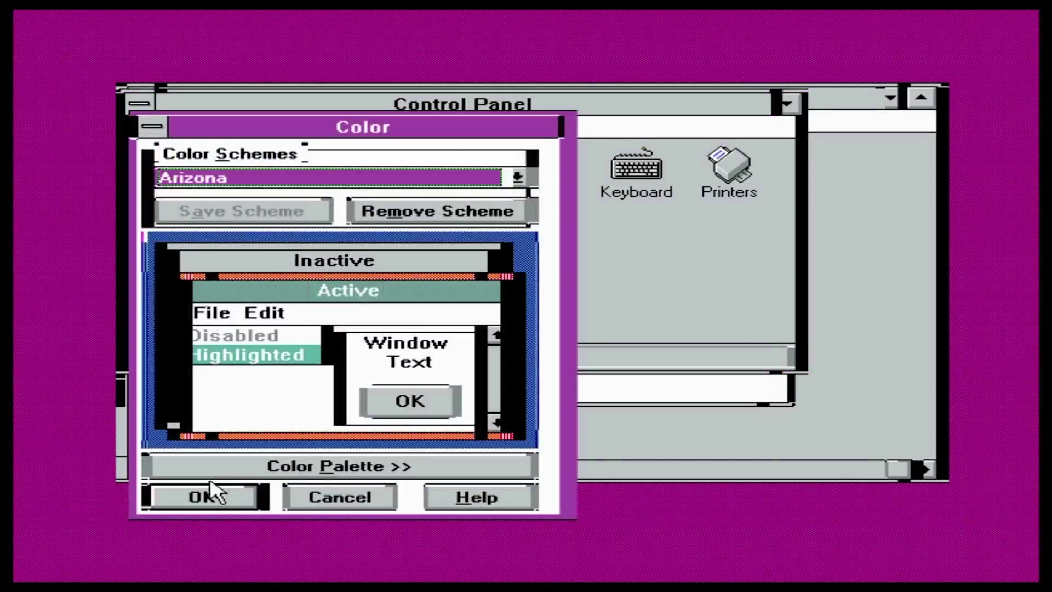
pyautogui.click(202, 493)
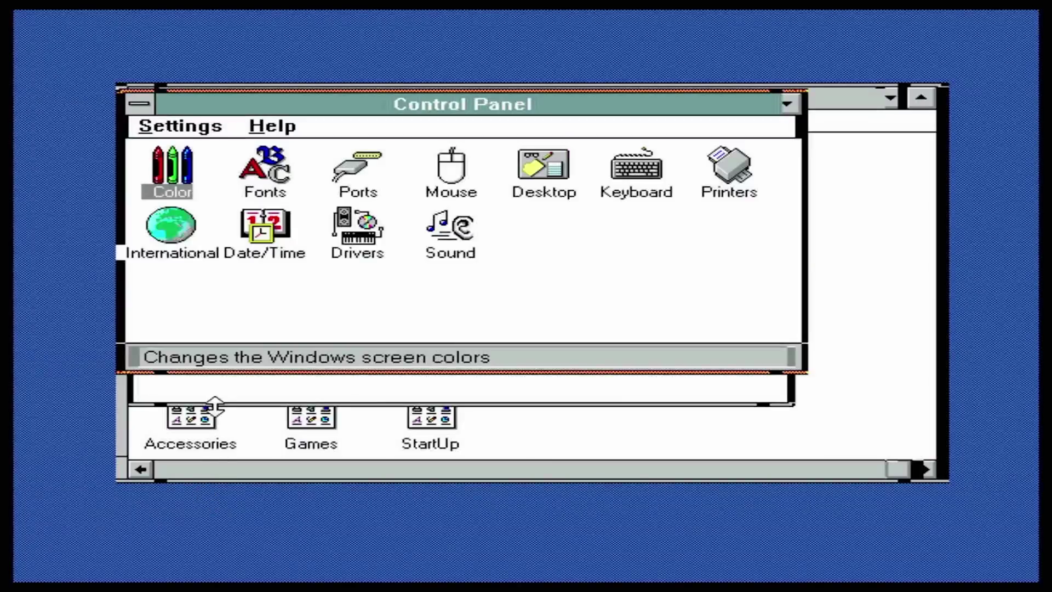
# - View the Fonts, Mouse, Keyboard and Printers settings in Control Panel
pyautogui.doubleClick(273, 165)
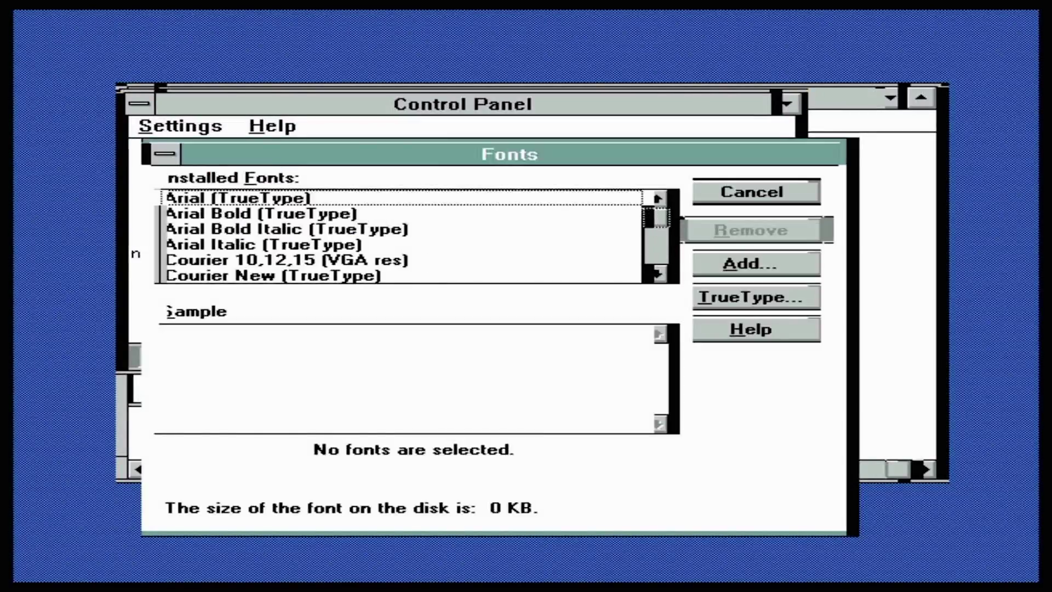
pyautogui.click(665, 260)
pyautogui.click(665, 261)
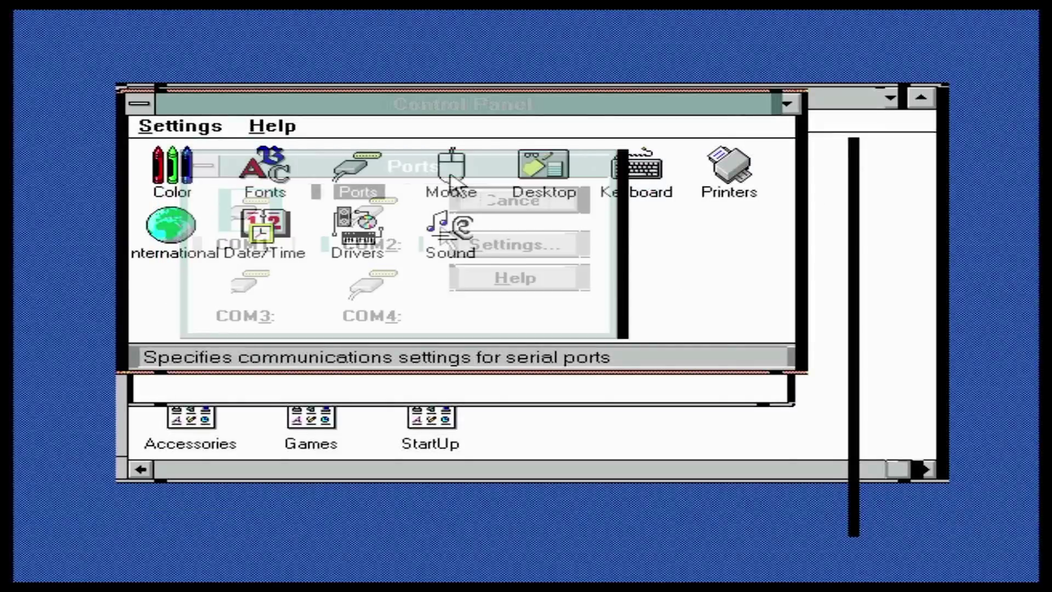
pyautogui.doubleClick(453, 180)
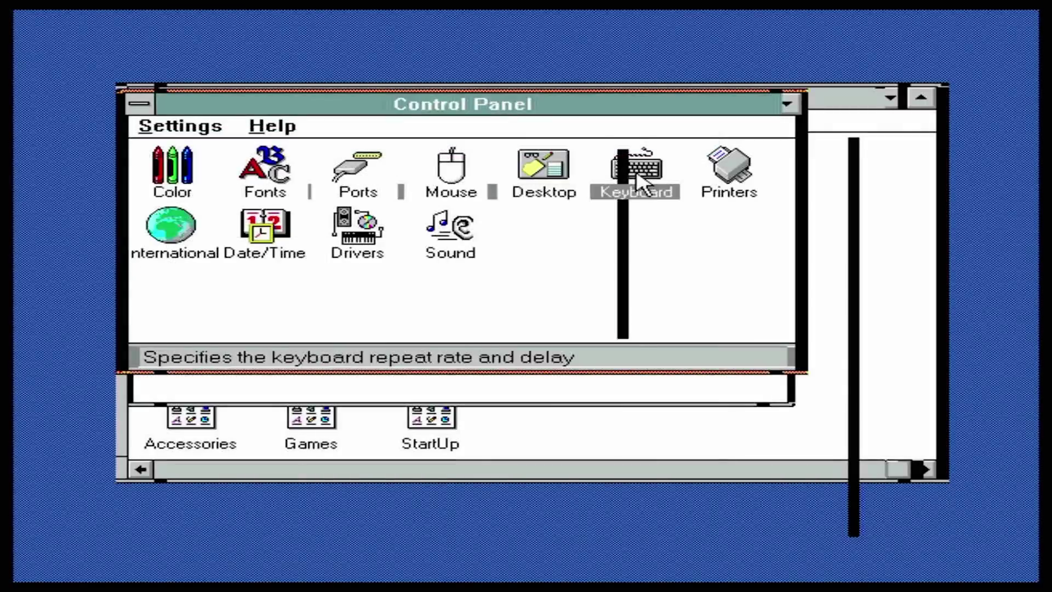
pyautogui.doubleClick(636, 171)
pyautogui.doubleClick(727, 170)
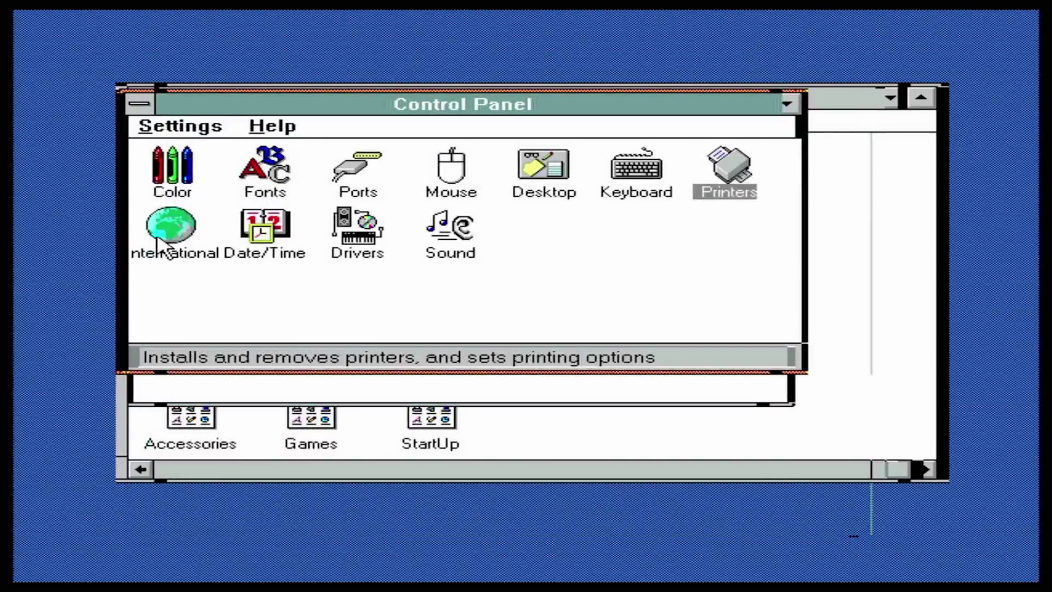
# - Browse International's language list, close Date/Time and Drivers unchanged, and open Sound
pyautogui.doubleClick(169, 240)
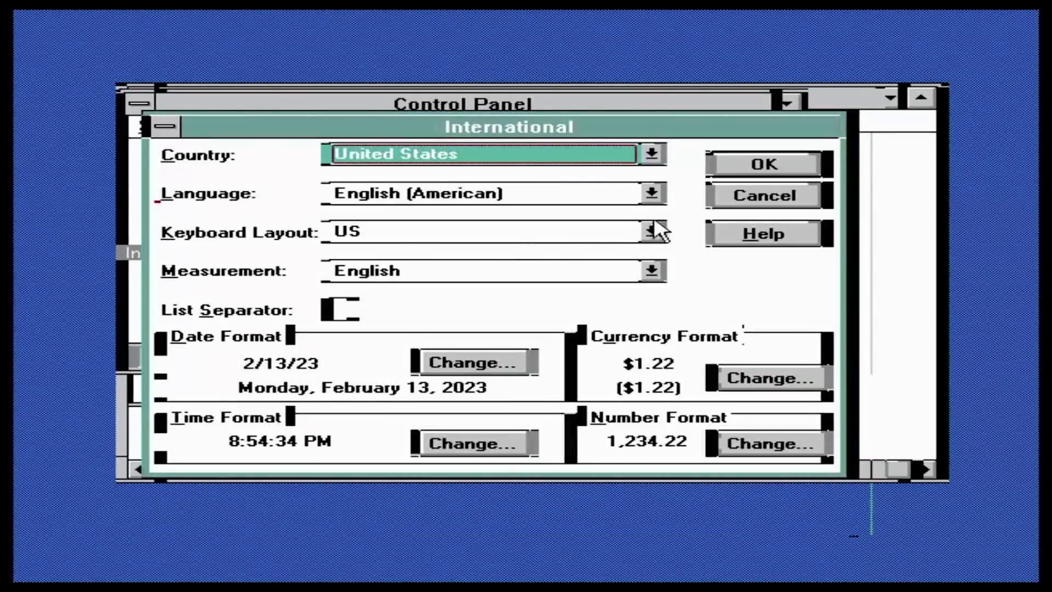
pyautogui.click(652, 193)
pyautogui.moveTo(650, 274); pyautogui.dragTo(650, 274)
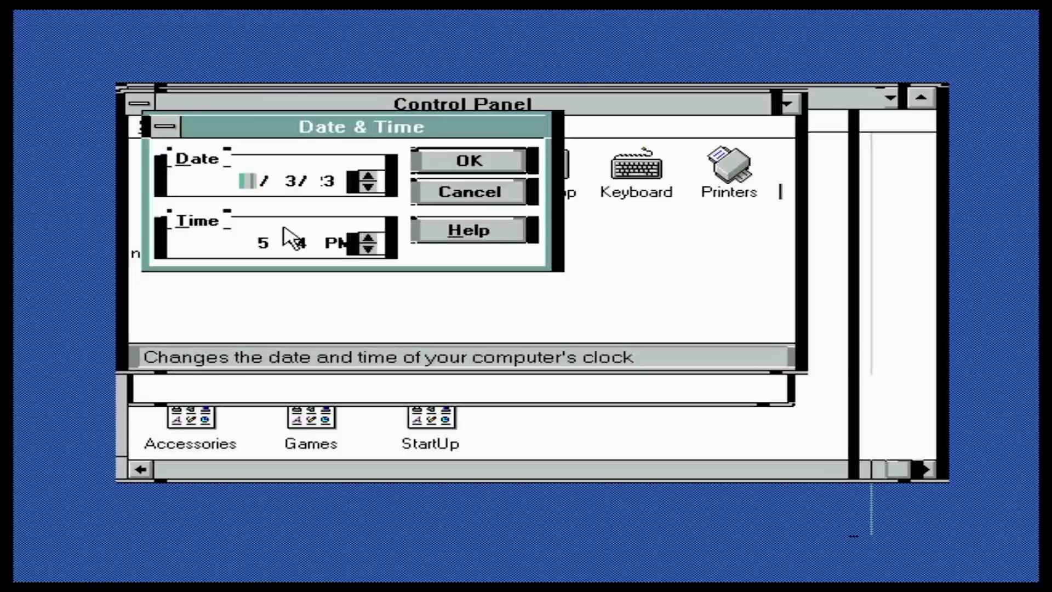
pyautogui.click(438, 199)
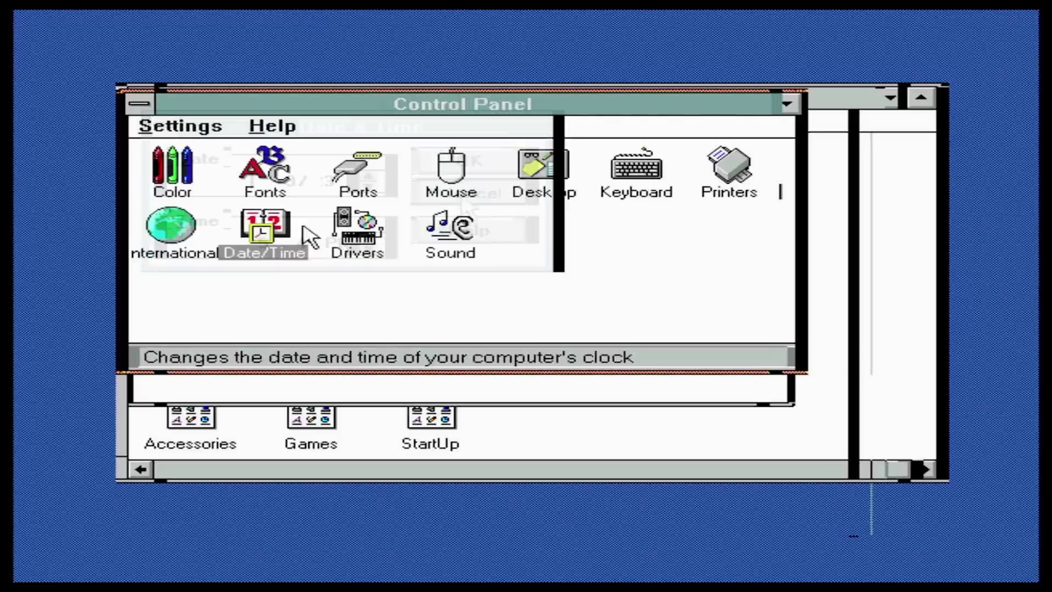
pyautogui.doubleClick(338, 233)
pyautogui.press('Escape')
pyautogui.doubleClick(447, 238)
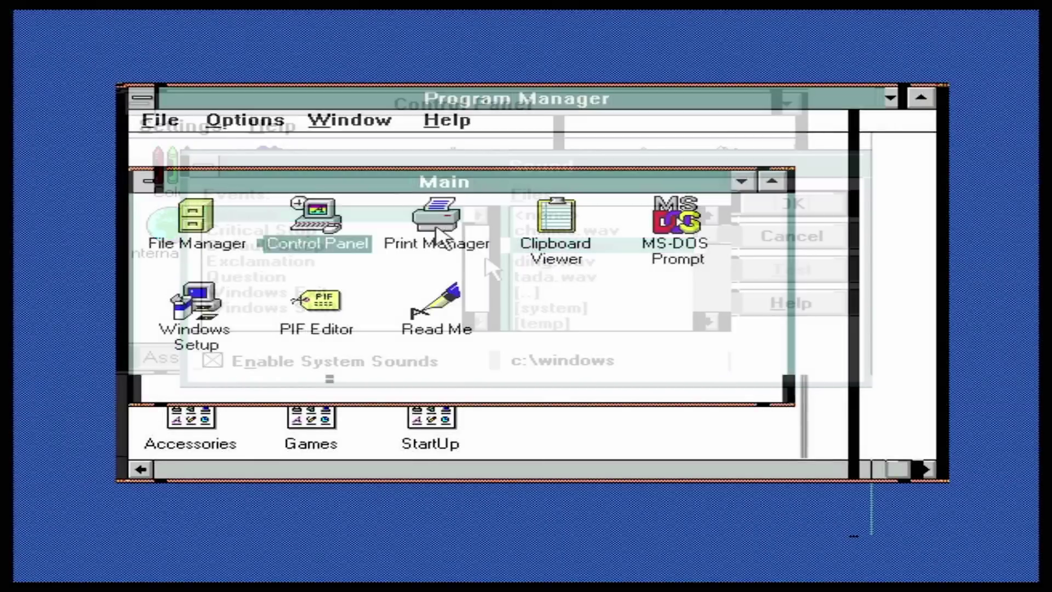
# - Start Print Manager and view the About Program Manager box
pyautogui.doubleClick(436, 229)
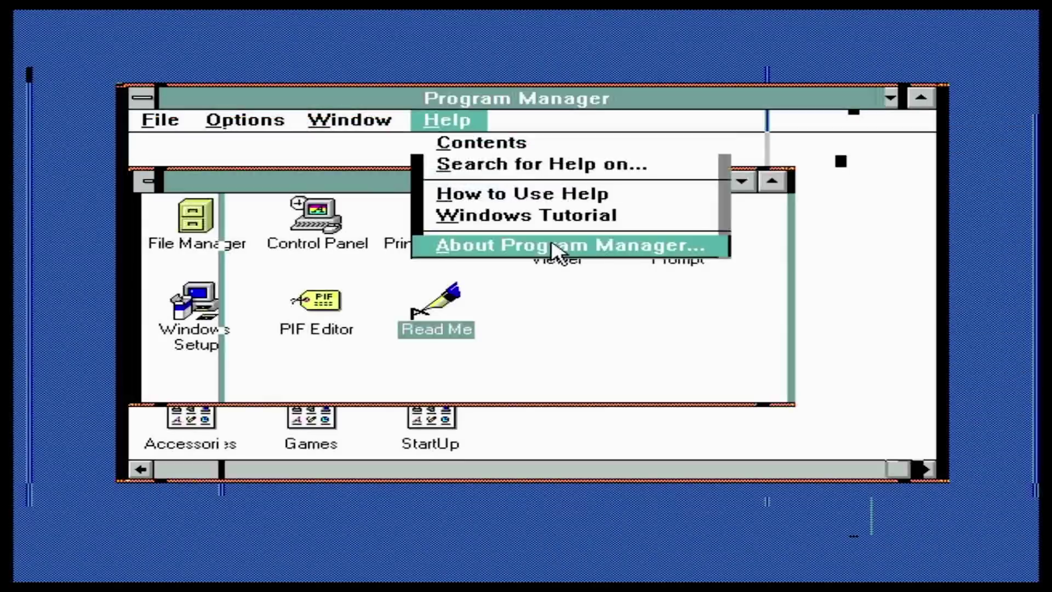
pyautogui.click(554, 247)
pyautogui.moveTo(544, 166); pyautogui.dragTo(547, 146)
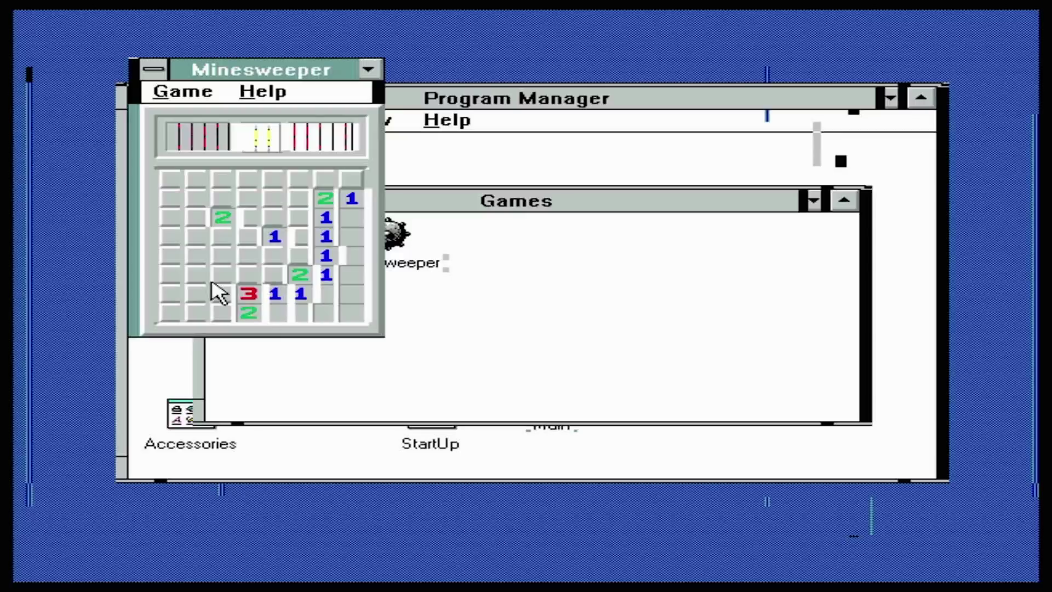
# - Play Minesweeper, uncovering squares until a mine is hit
pyautogui.click(301, 217)
pyautogui.click(252, 230)
pyautogui.click(173, 184)
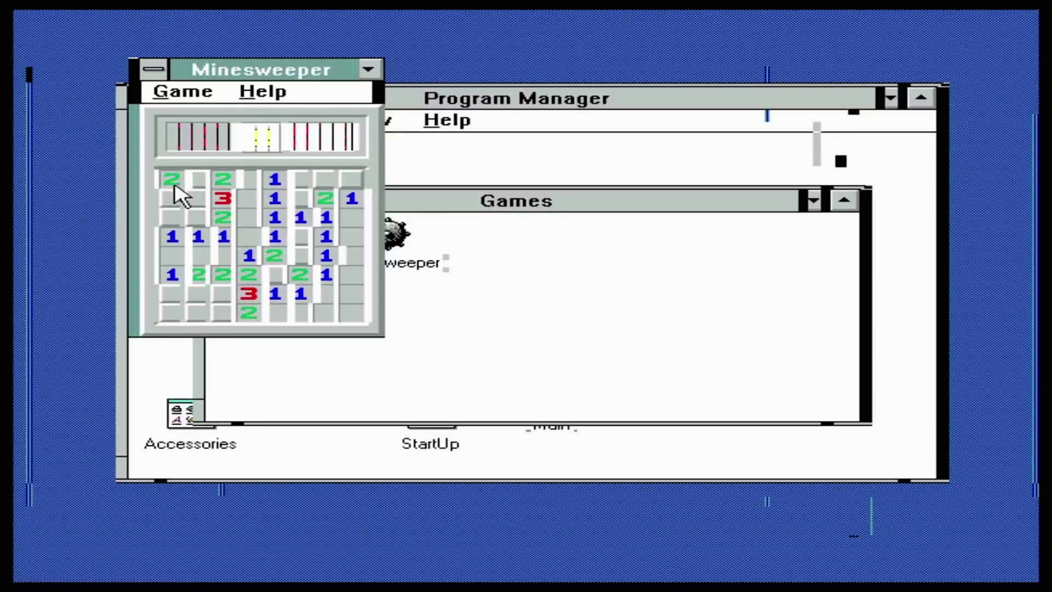
pyautogui.click(324, 179)
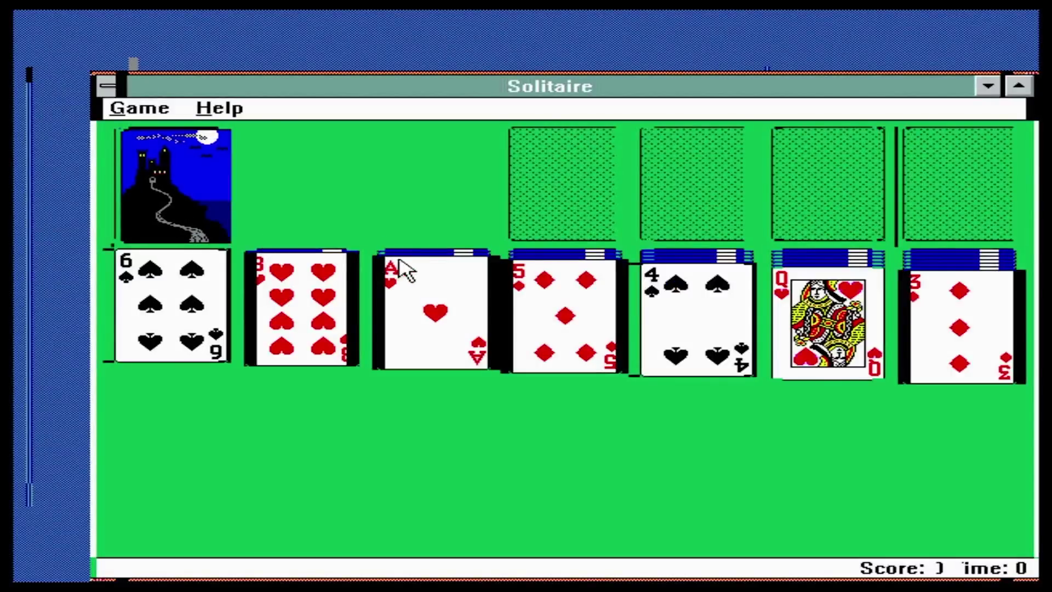
# - Win Solitaire, decline another deal, and show the C:\GAMES folder in File Manager
pyautogui.moveTo(992, 315); pyautogui.dragTo(760, 336)
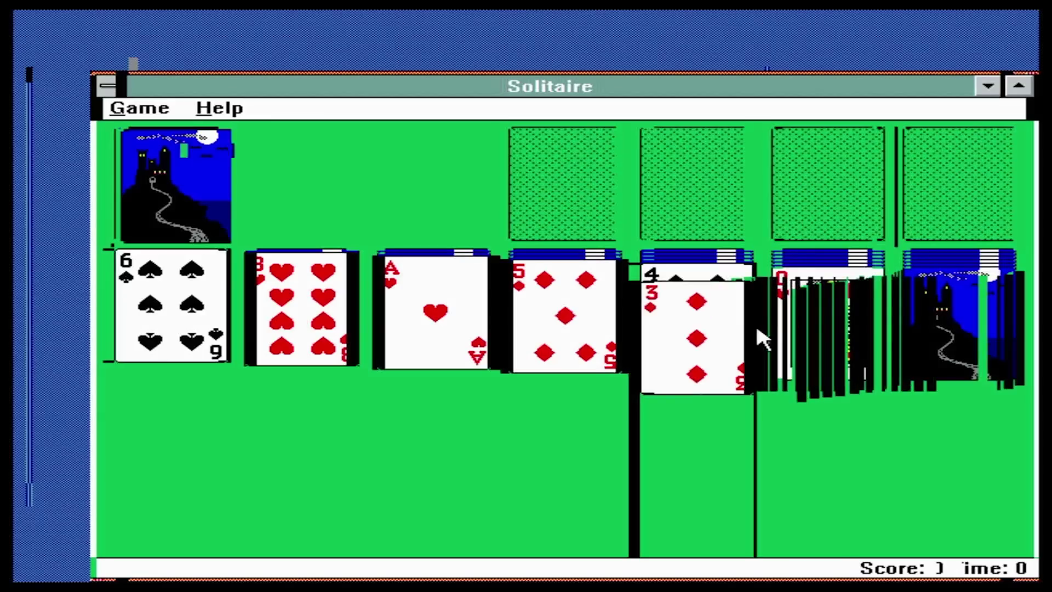
pyautogui.moveTo(736, 282); pyautogui.dragTo(638, 328)
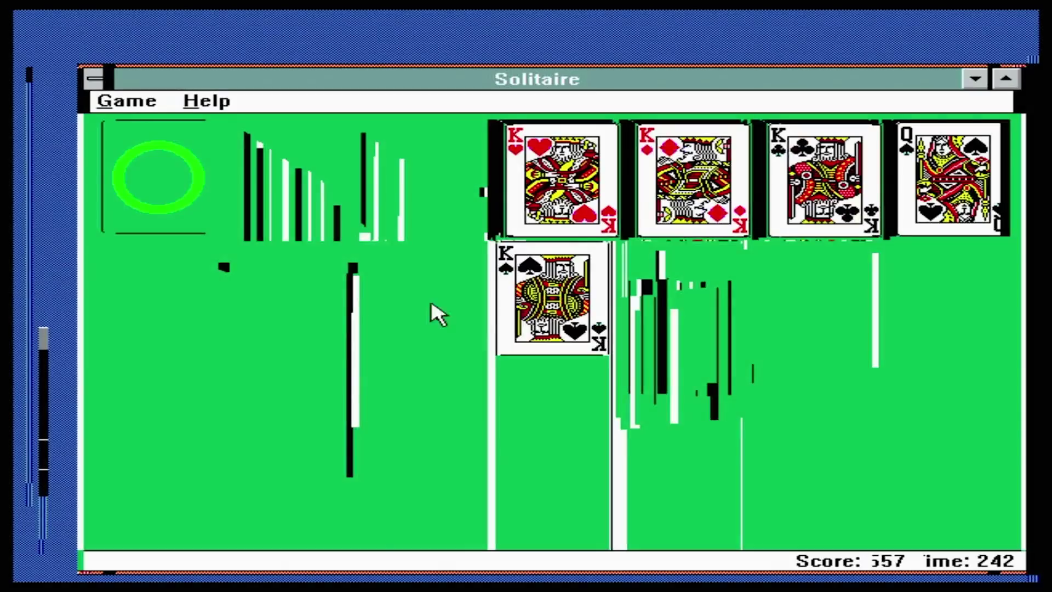
pyautogui.doubleClick(555, 309)
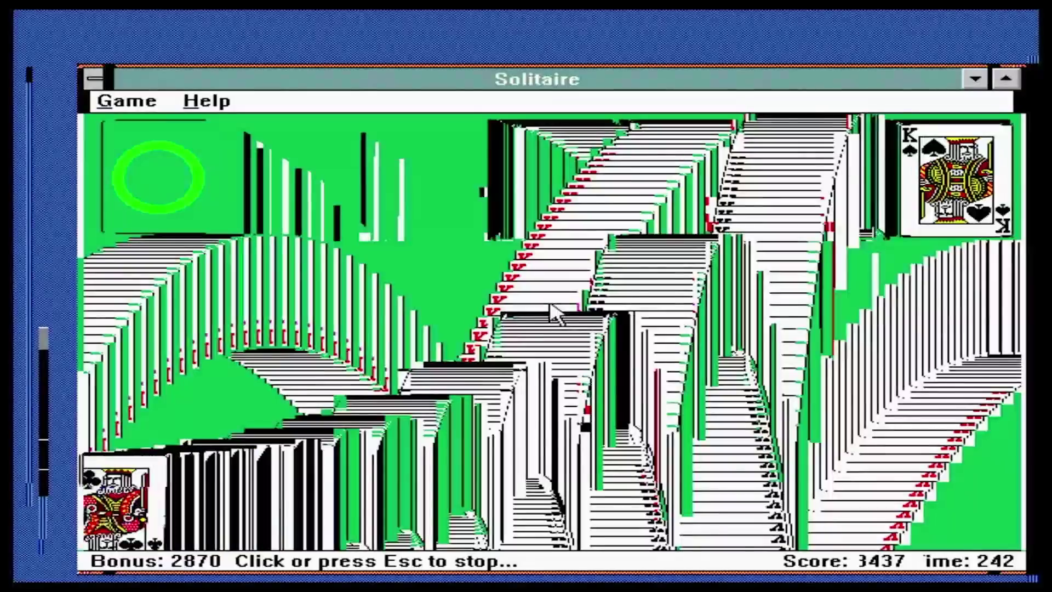
pyautogui.click(551, 305)
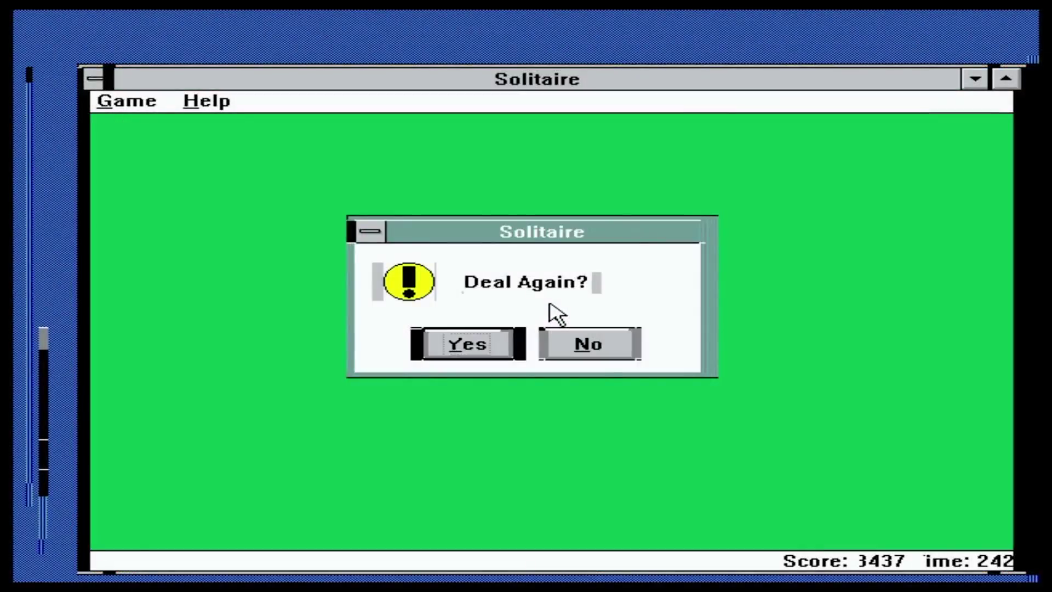
pyautogui.click(553, 340)
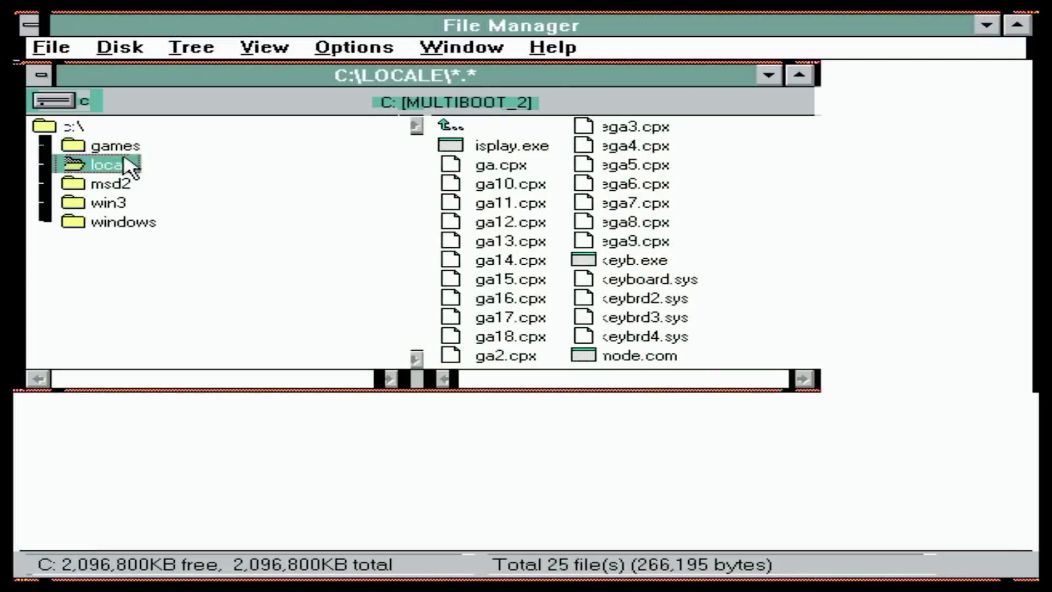
pyautogui.click(118, 147)
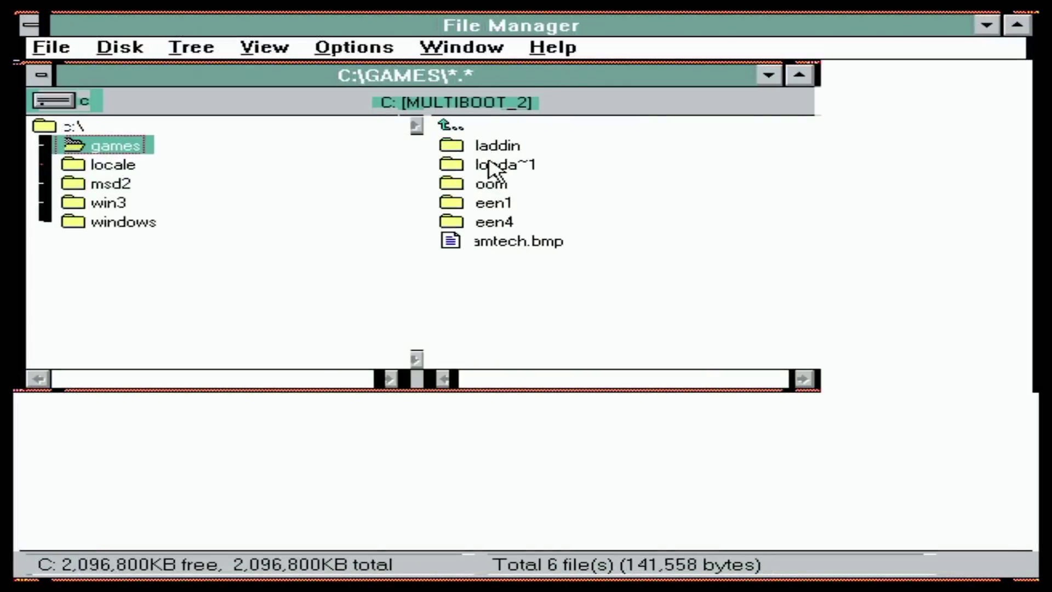
# - Open the aladdin folder, run blood.exe, and open the doom folder
pyautogui.click(513, 149)
pyautogui.doubleClick(513, 146)
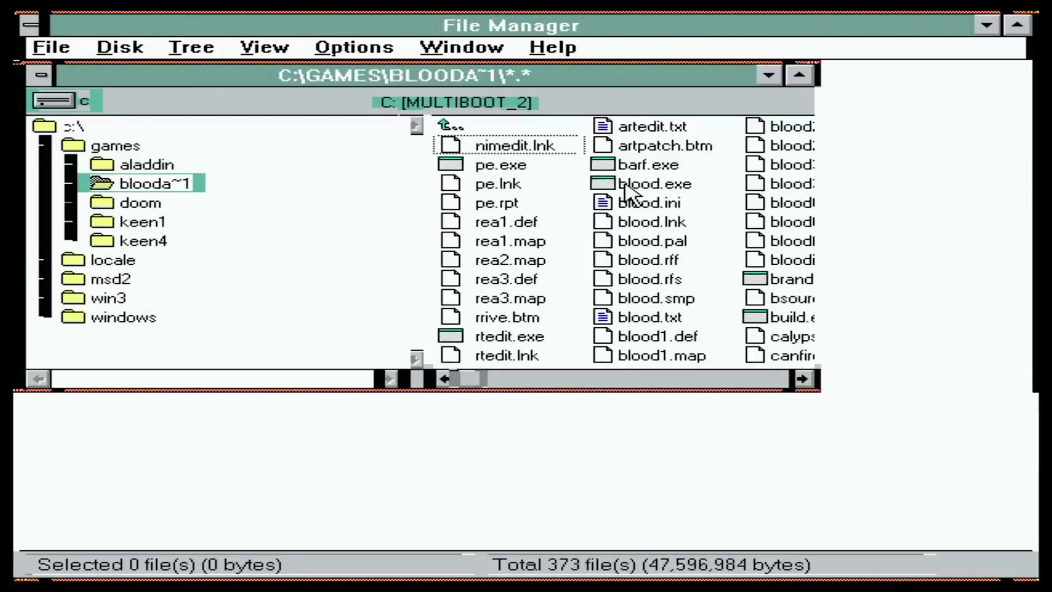
pyautogui.doubleClick(625, 185)
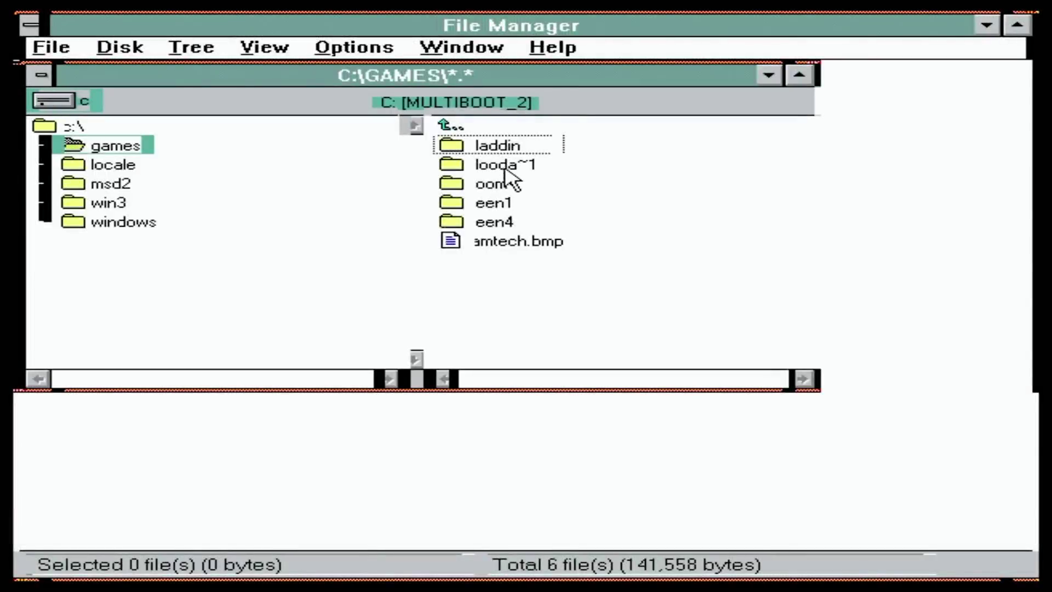
pyautogui.doubleClick(506, 184)
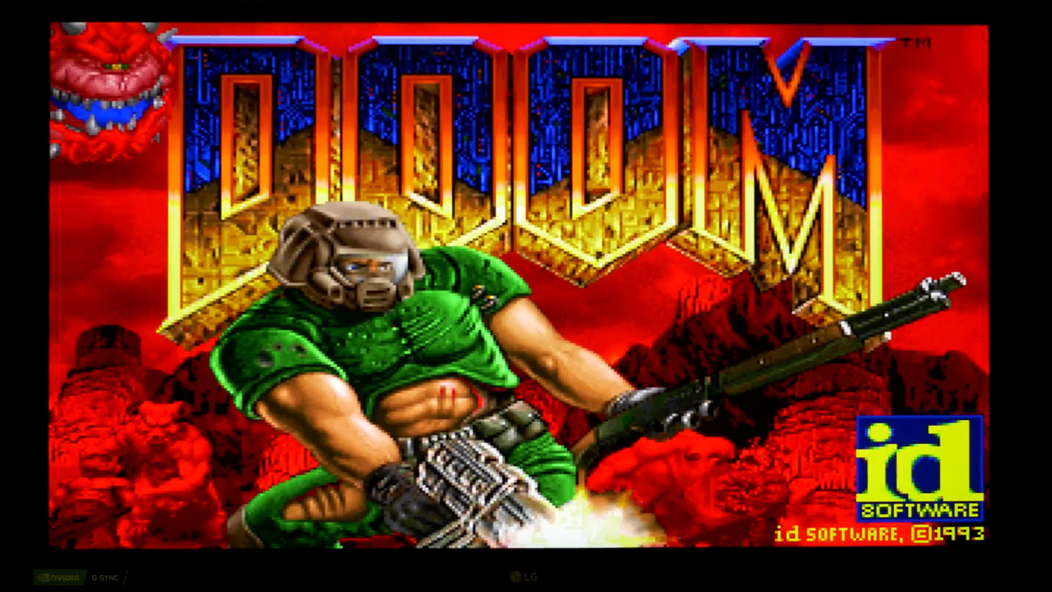
# - Bring up Doom's main menu over the title screen with Esc
pyautogui.press('Escape')
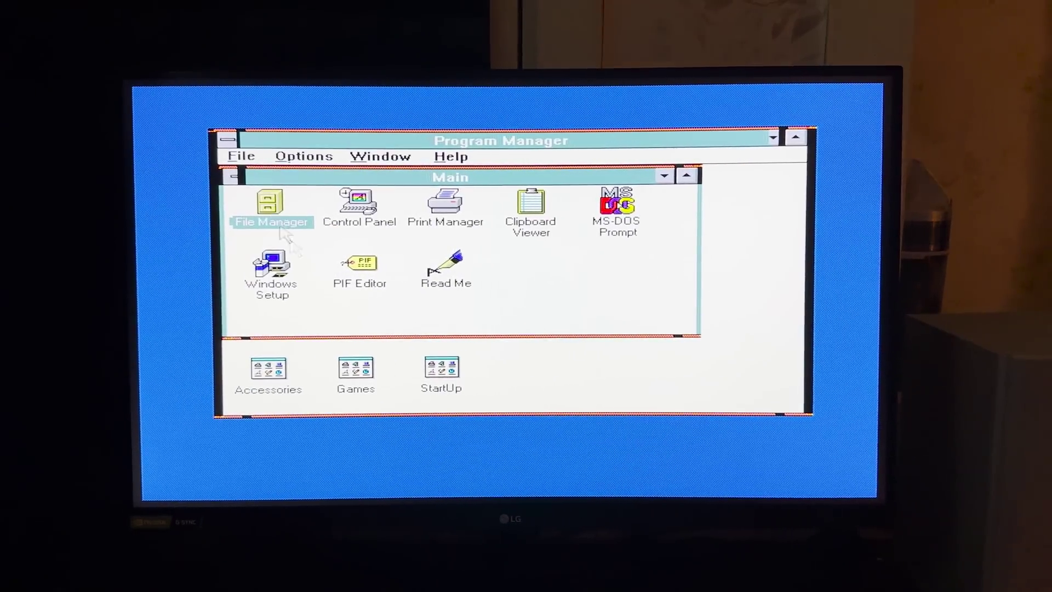
# - Deal Solitaire from Games, move the King of hearts, then run win from C:\WINDOWS1
pyautogui.doubleClick(356, 368)
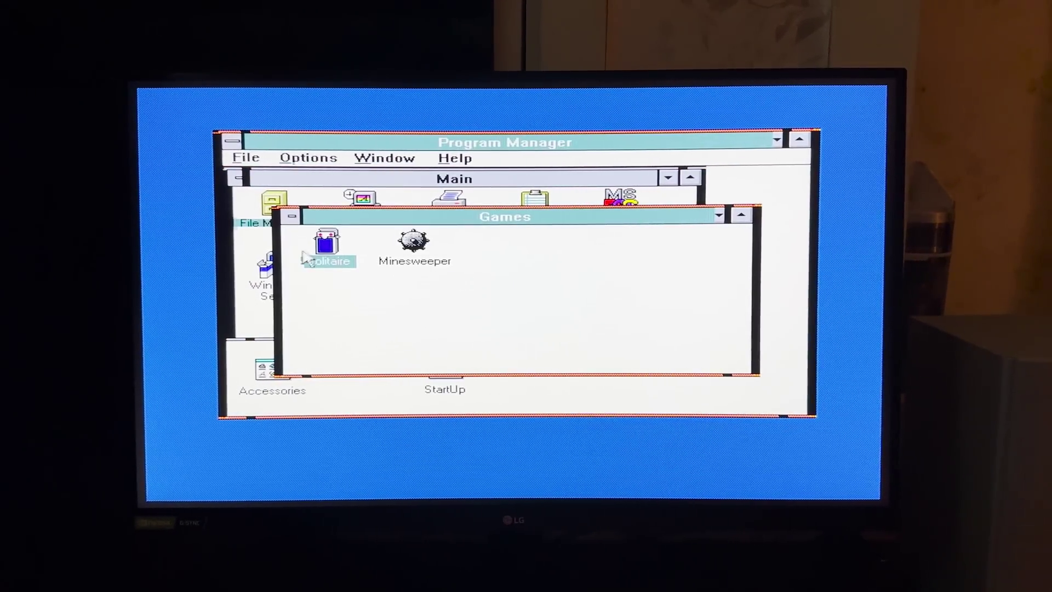
pyautogui.doubleClick(327, 247)
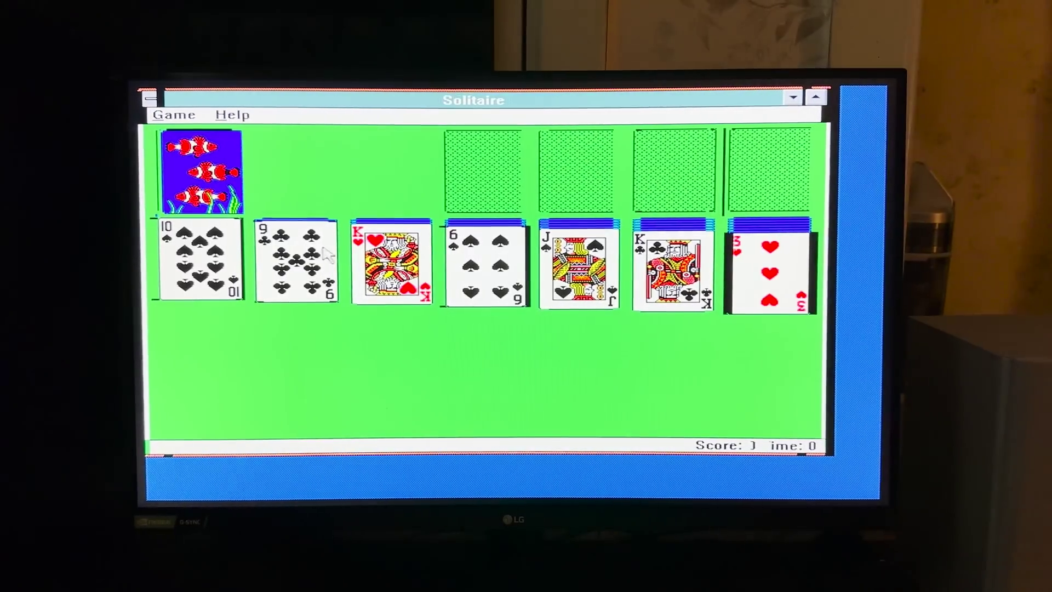
pyautogui.moveTo(392, 263); pyautogui.dragTo(228, 307)
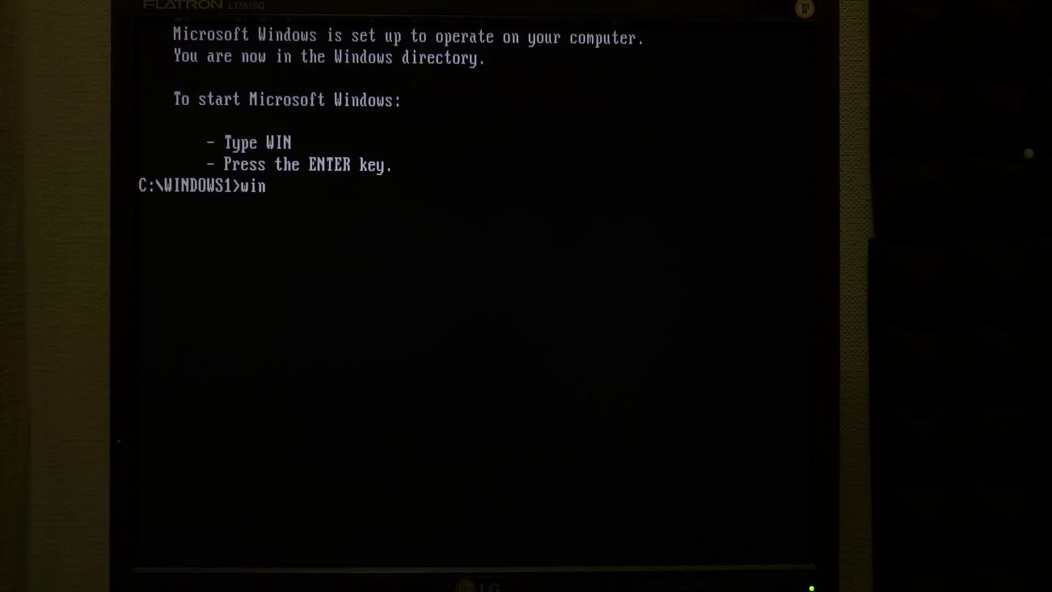
pyautogui.press('Return')
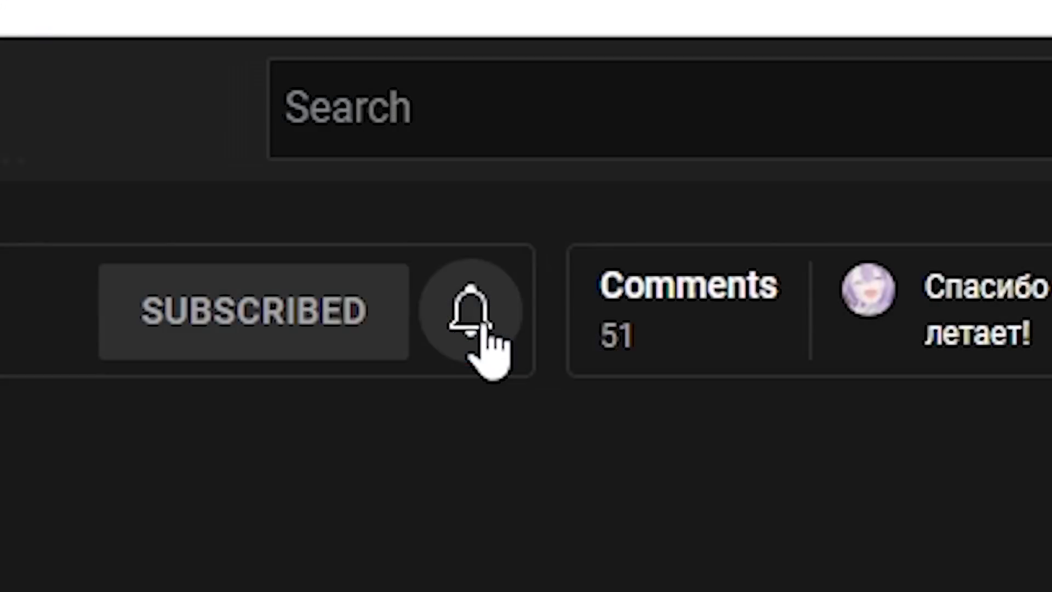
# - Switch the subscribed channel's notification bell to All
pyautogui.click(482, 328)
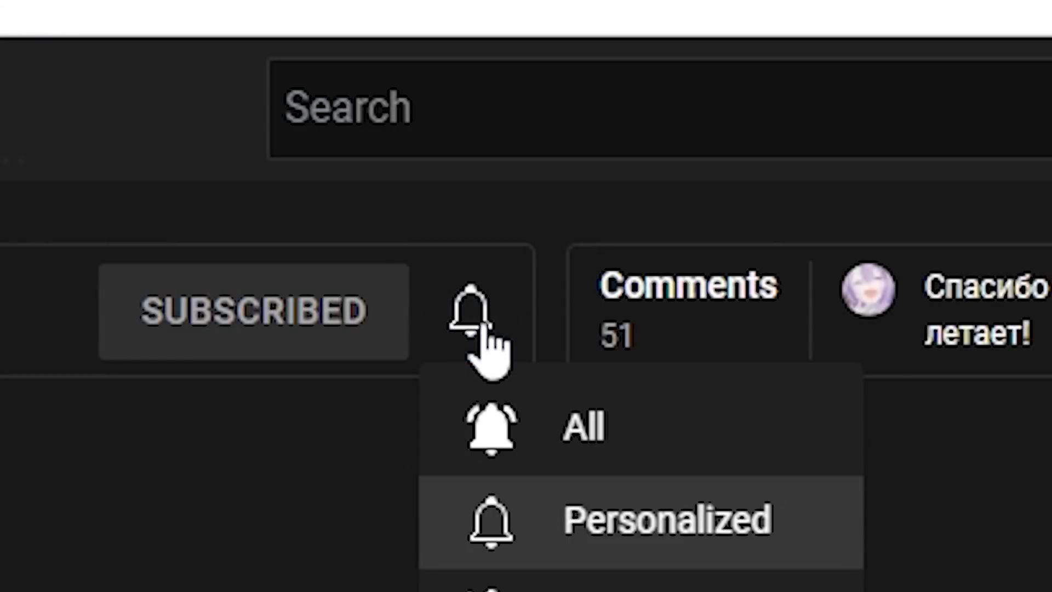
pyautogui.click(541, 452)
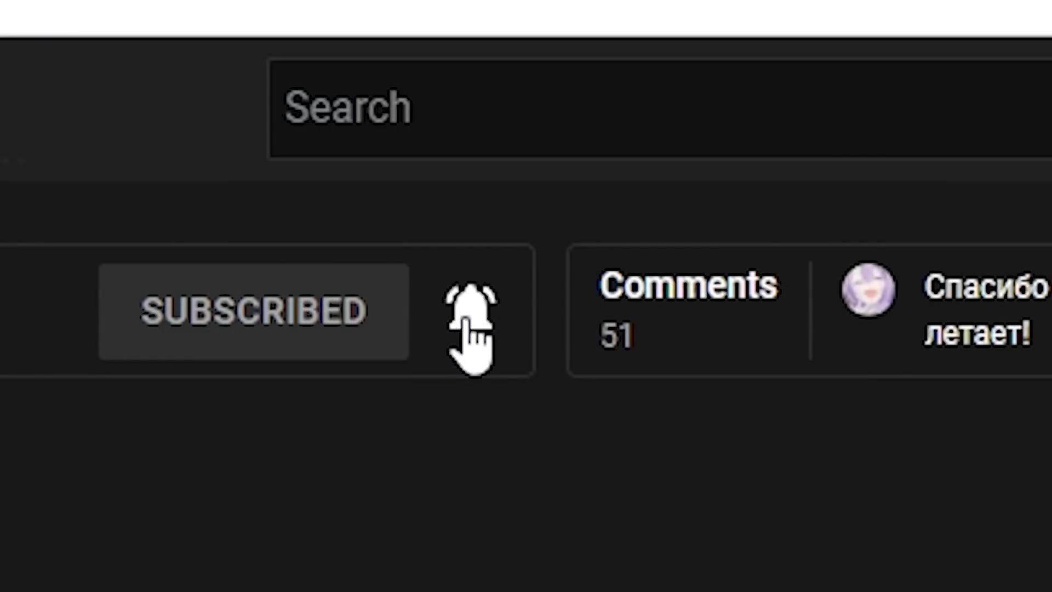